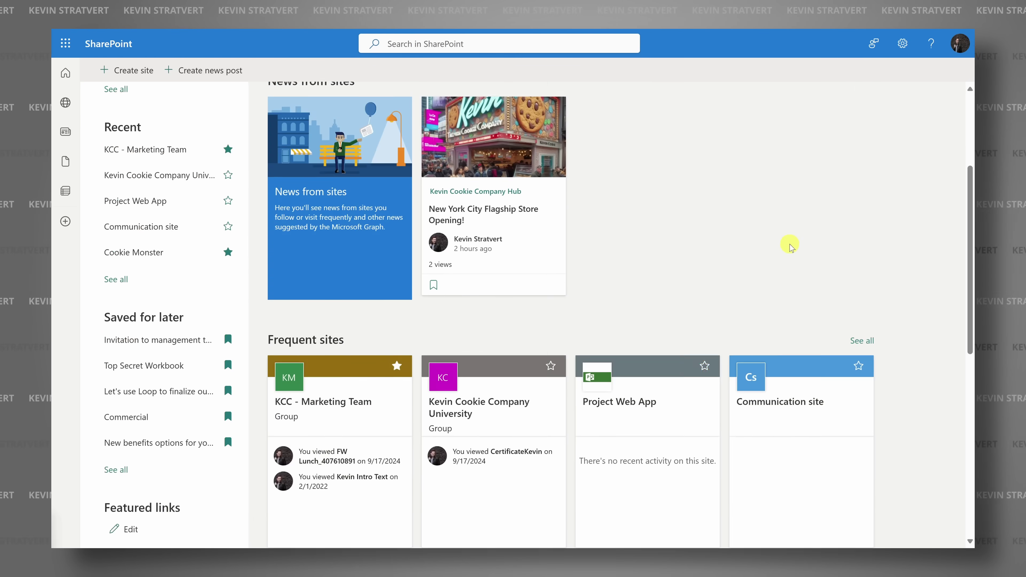
- Preview selecting library files, creating an agent, asking it about nuts, and sharing it
scroll(788, 238, down, 5)
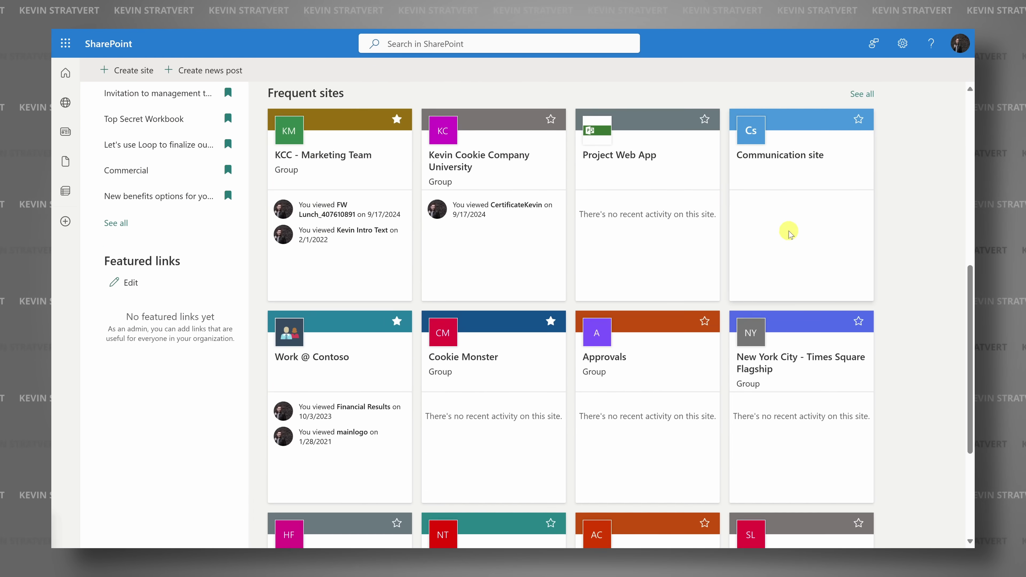
scroll(788, 230, down, 5)
scroll(774, 220, up, 10)
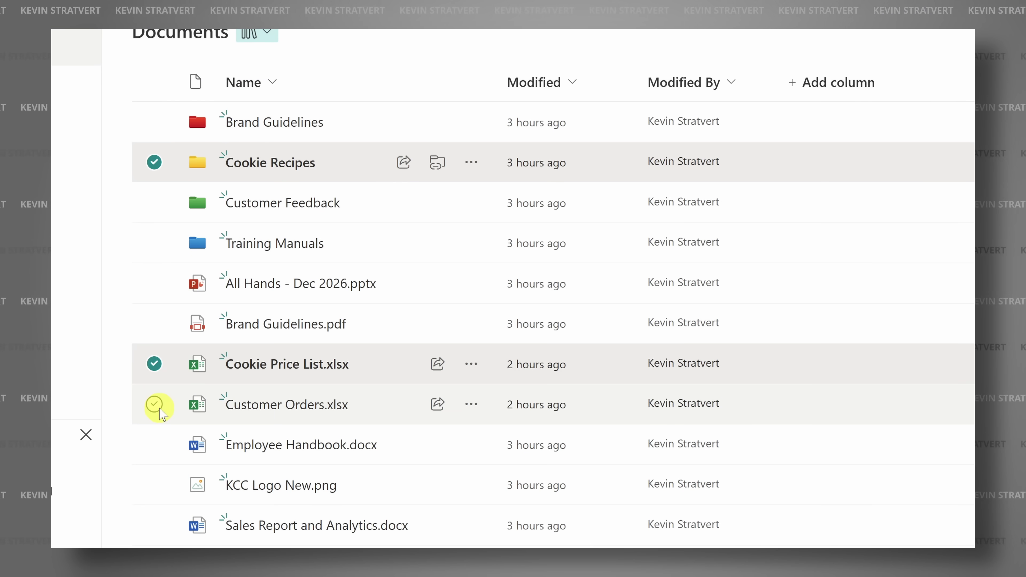
click(155, 405)
click(471, 163)
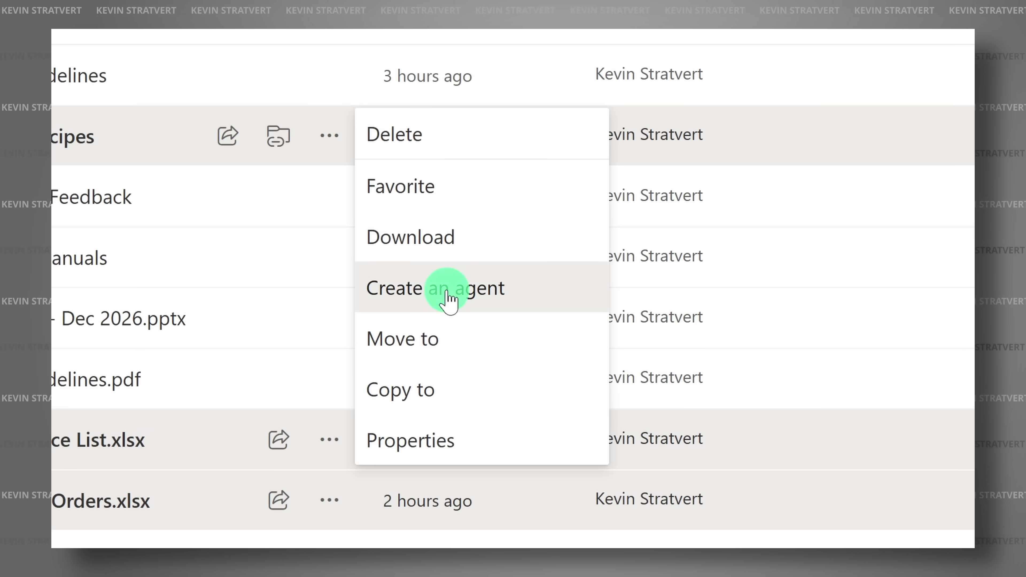
click(448, 294)
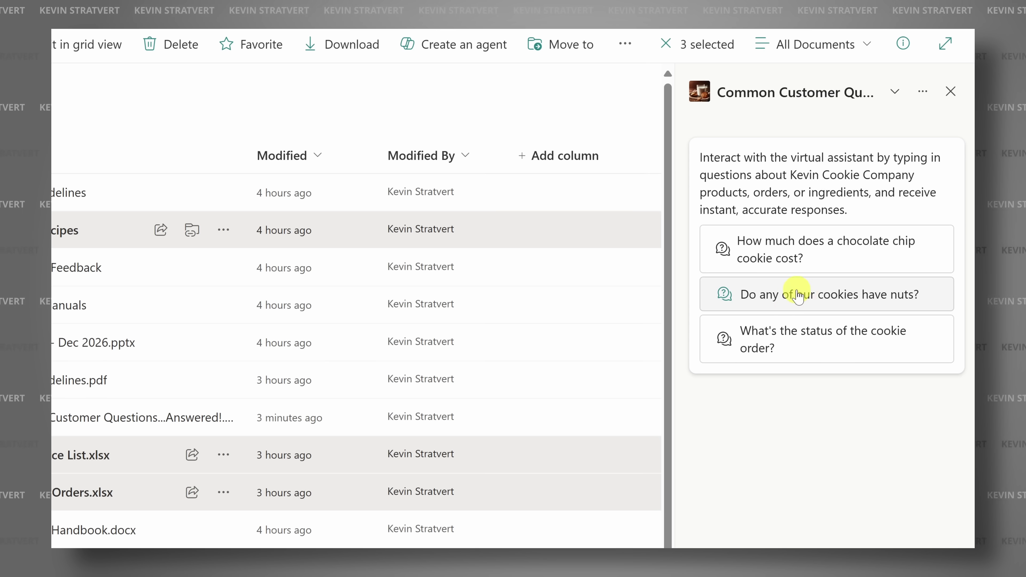
click(799, 296)
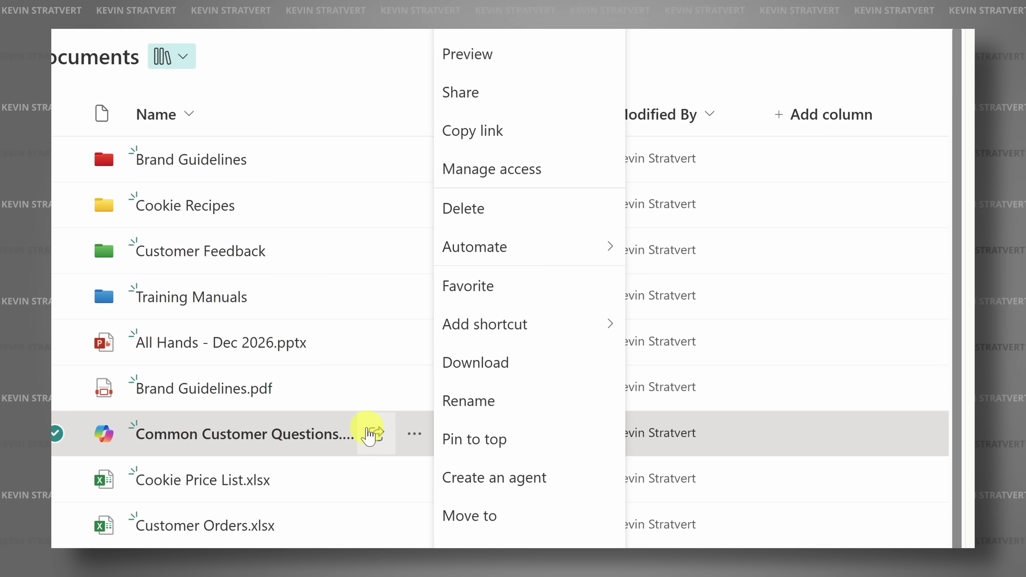
click(369, 434)
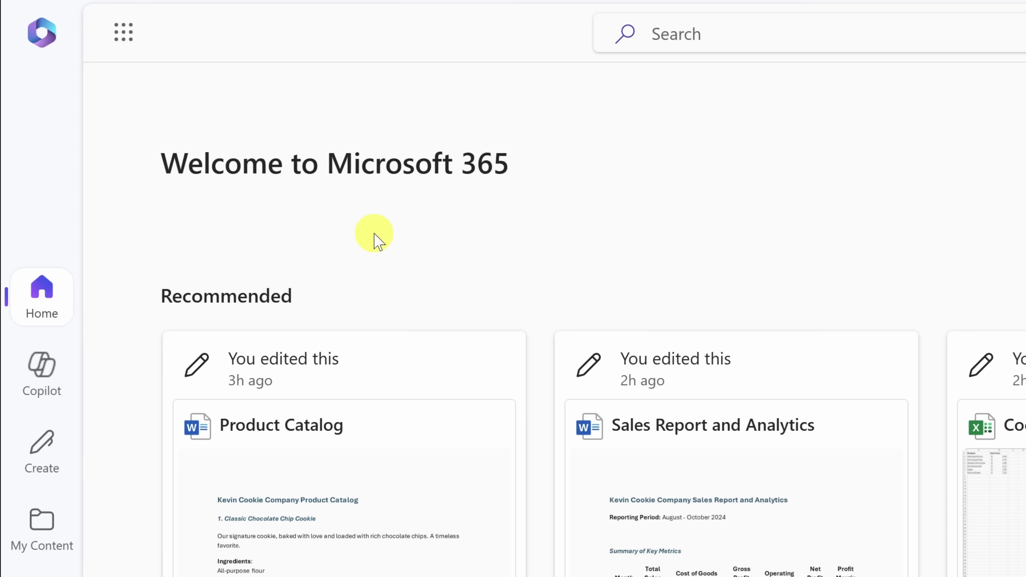
- Launch SharePoint from the Microsoft 365 app launcher
click(125, 36)
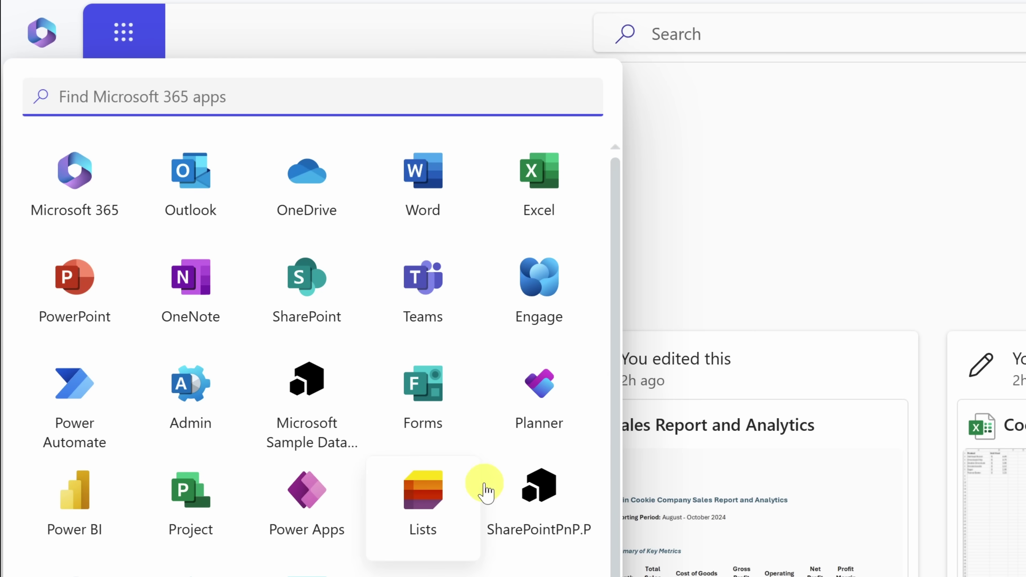
click(306, 286)
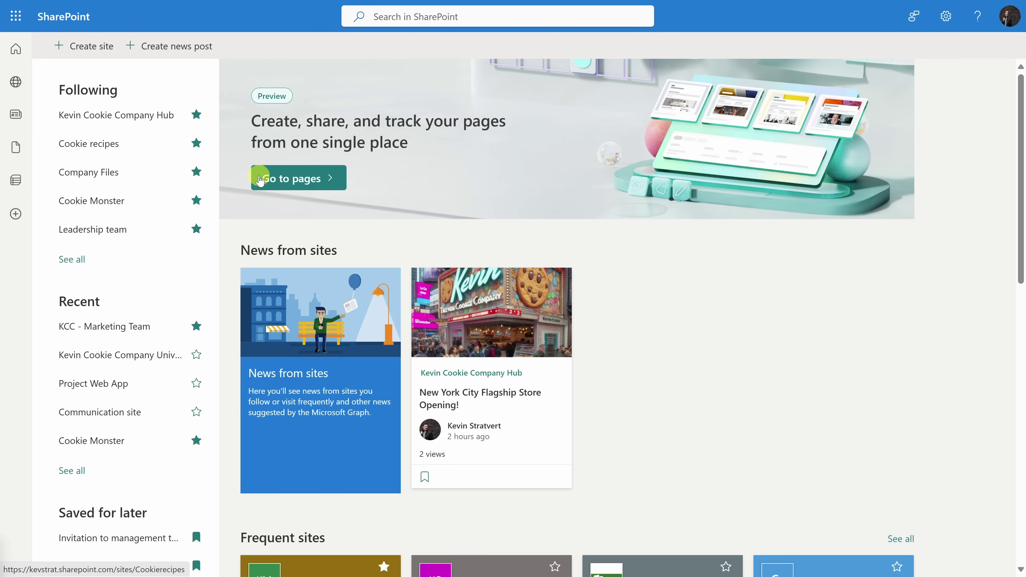
- Open the followed Kevin Cookie Company Hub site from the SharePoint start page
scroll(825, 243, down, 15)
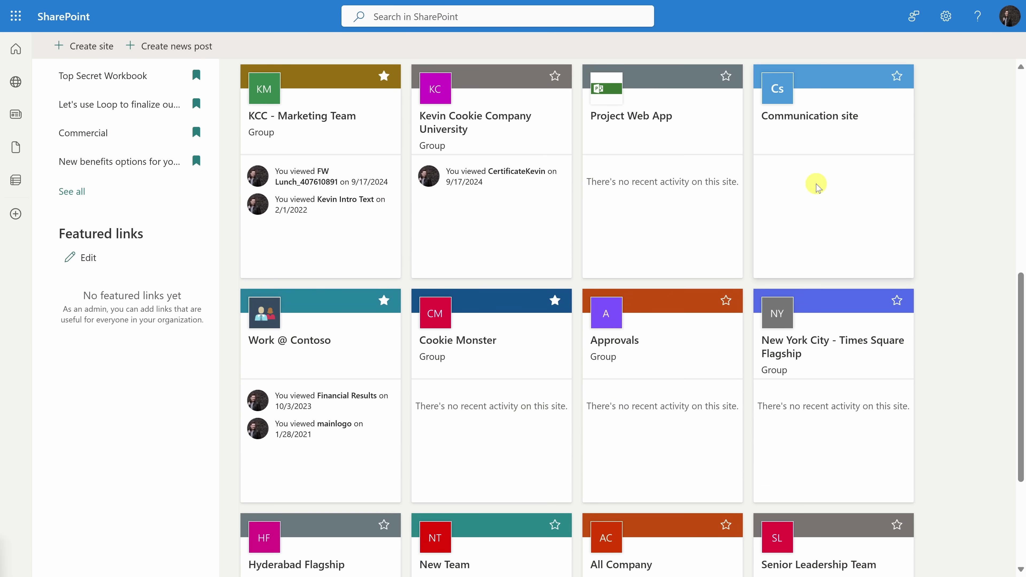
scroll(807, 213, up, 15)
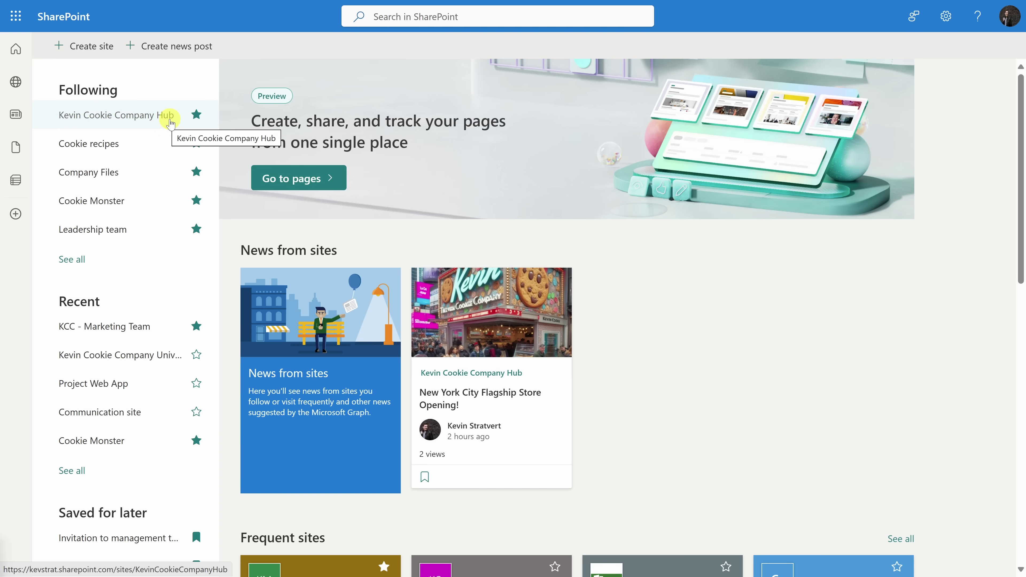
click(155, 122)
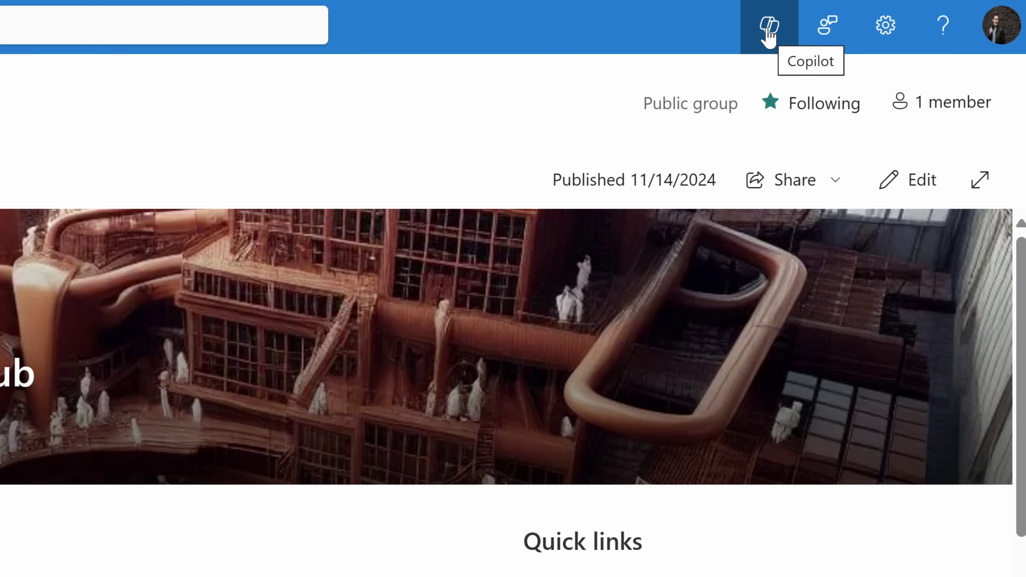
- In the site's Copilot pane, enter 'How many free cookies do employees get each week?'
click(768, 29)
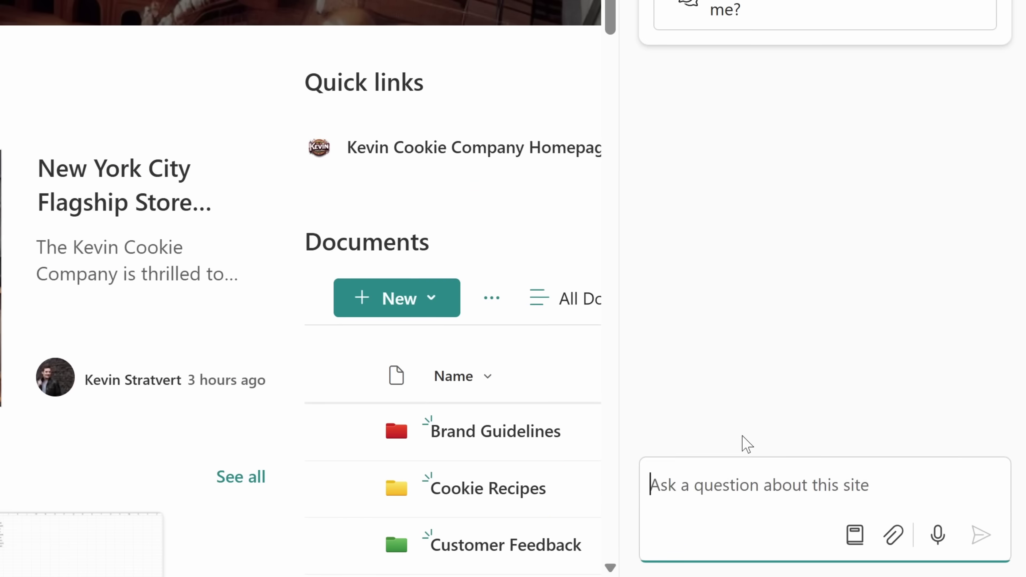
text(How many free cookies do employees get each week?)
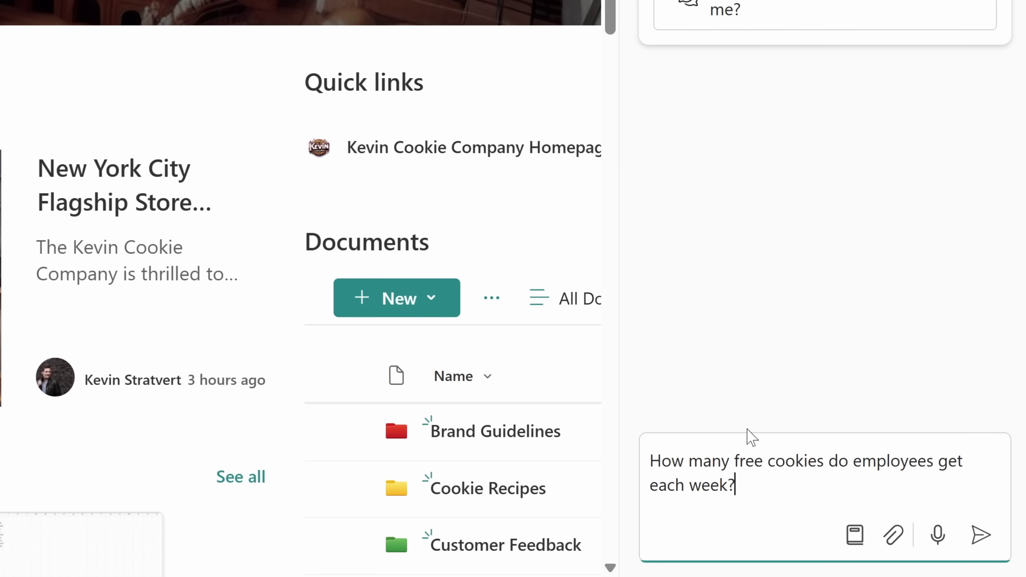
- Send the free-cookies question and review the cited answer of 5 cookies per week
click(978, 537)
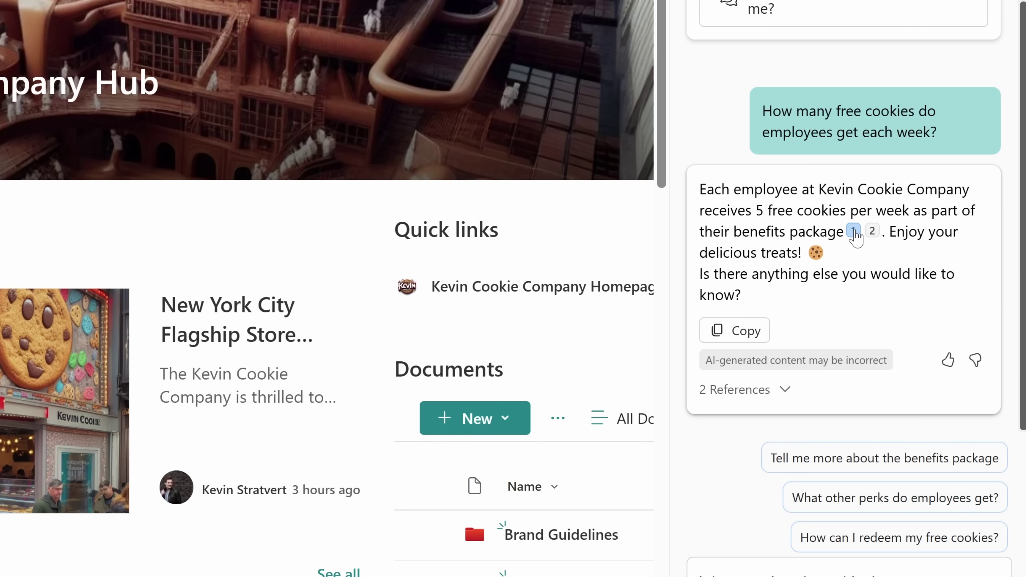
mouse_move(854, 229)
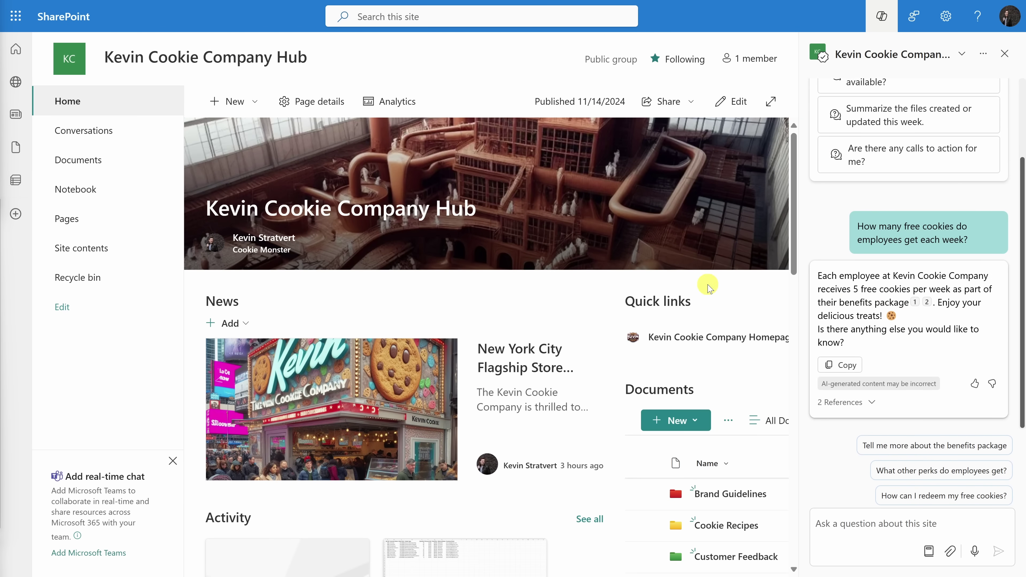
scroll(718, 335, down, 5)
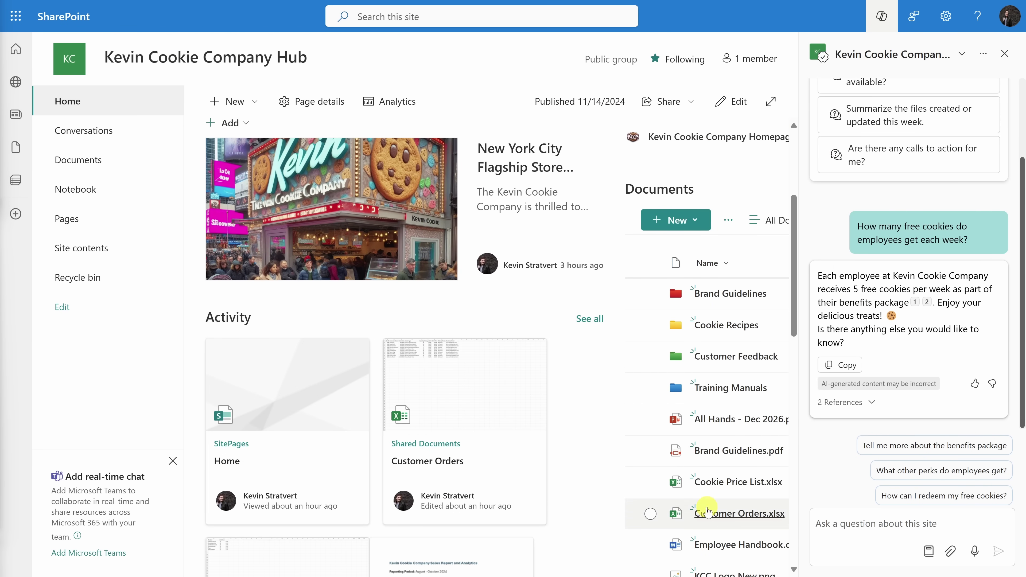
scroll(706, 511, up, 5)
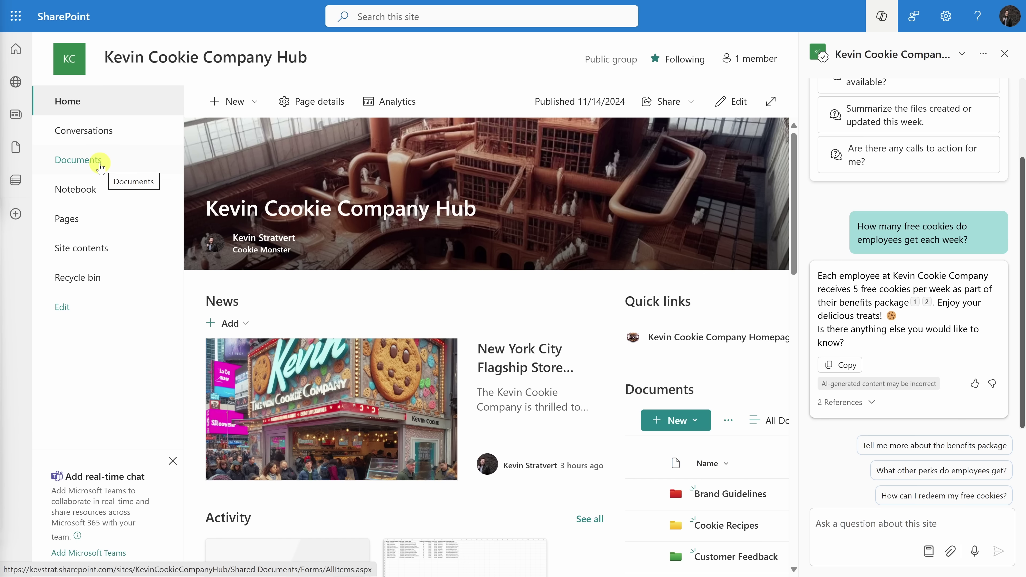
- In Documents, create an agent from Cookie Recipes, Cookie Price List.xlsx and Customer Orders.xlsx
click(100, 166)
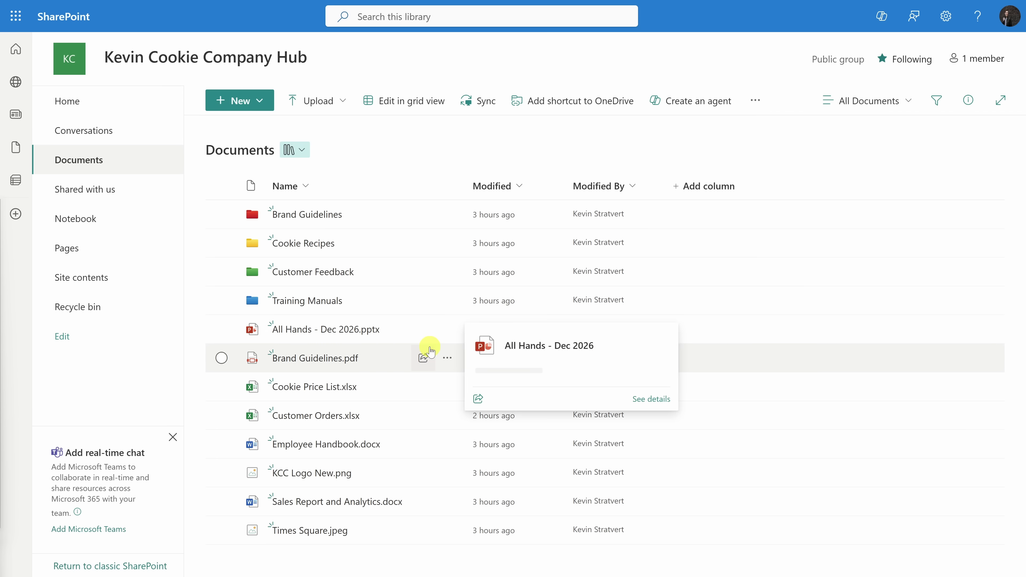
mouse_move(429, 349)
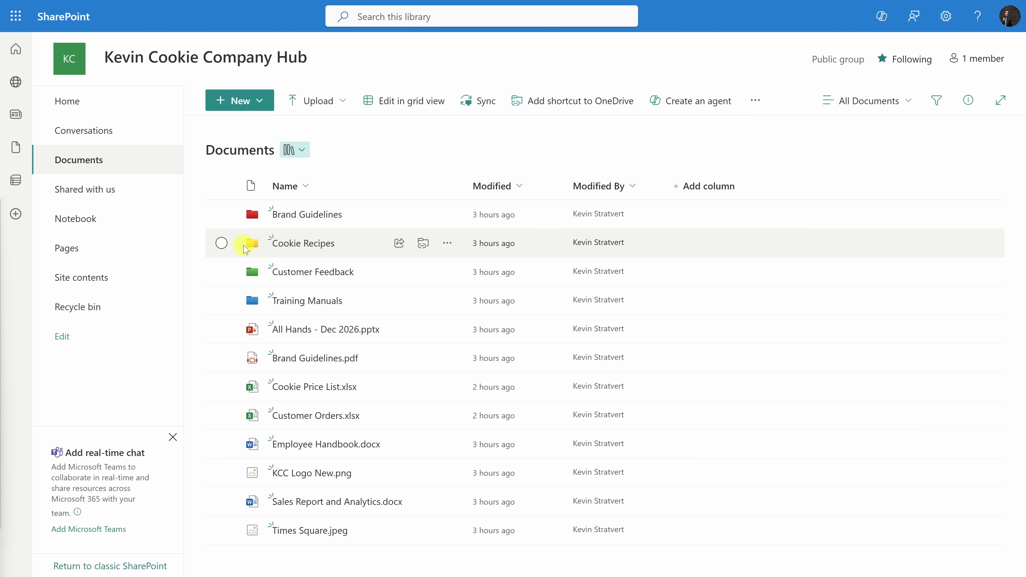
click(221, 244)
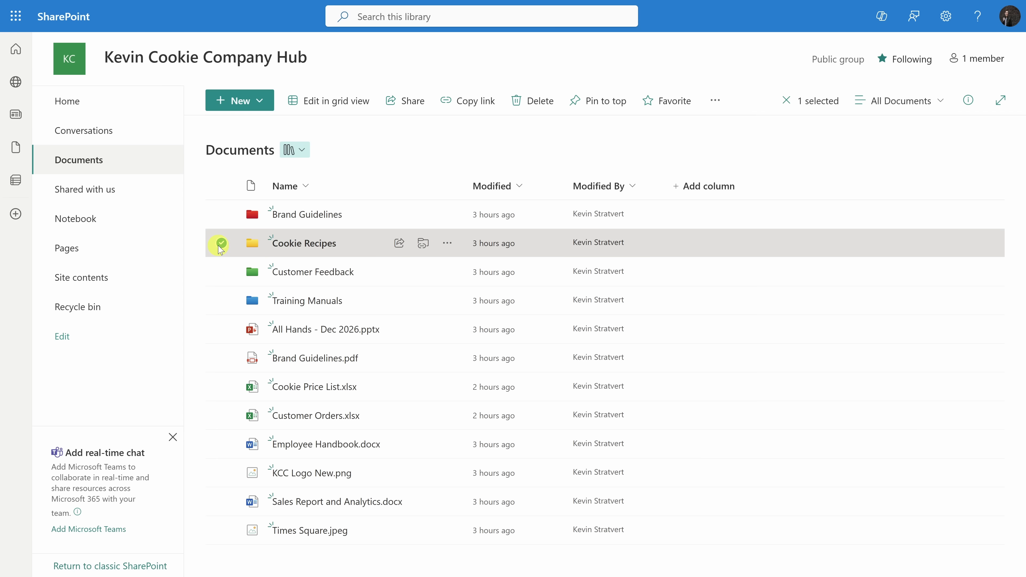
click(222, 388)
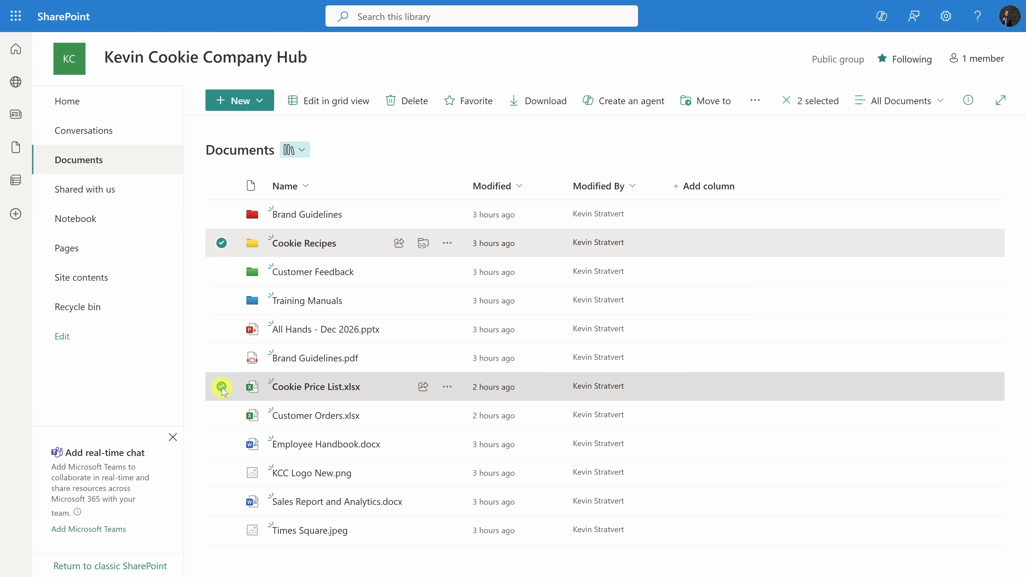
click(222, 415)
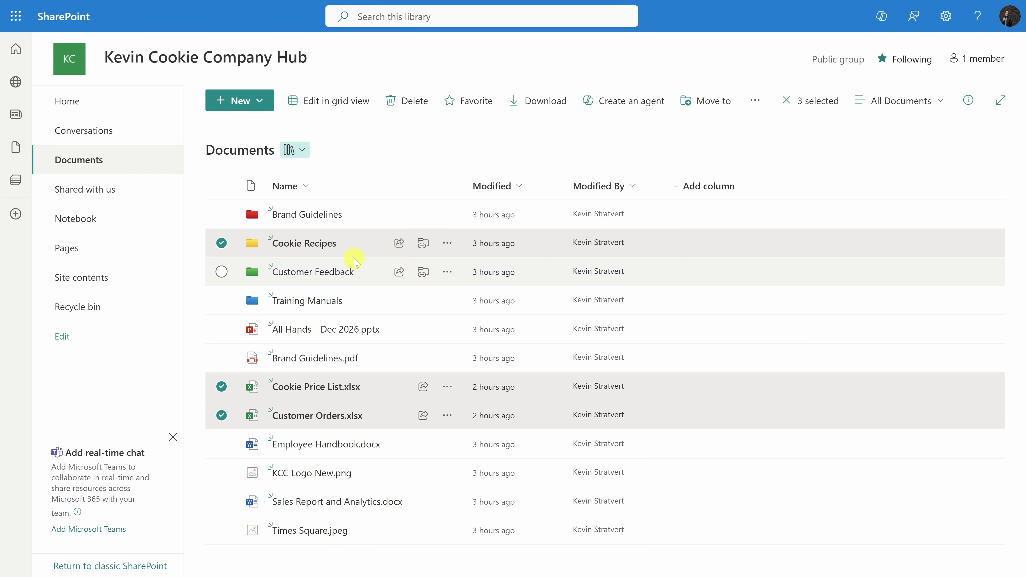
click(446, 245)
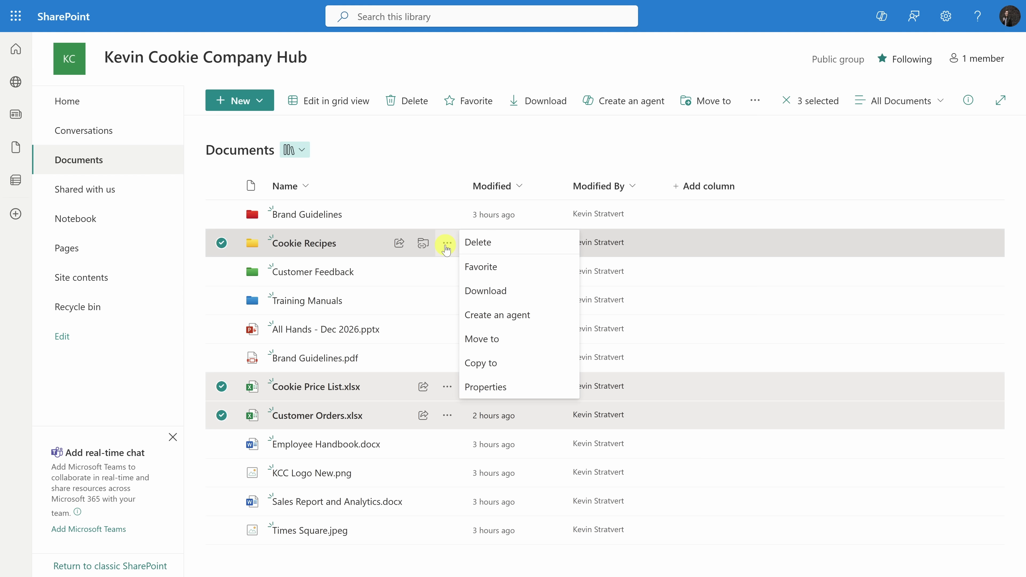
click(503, 318)
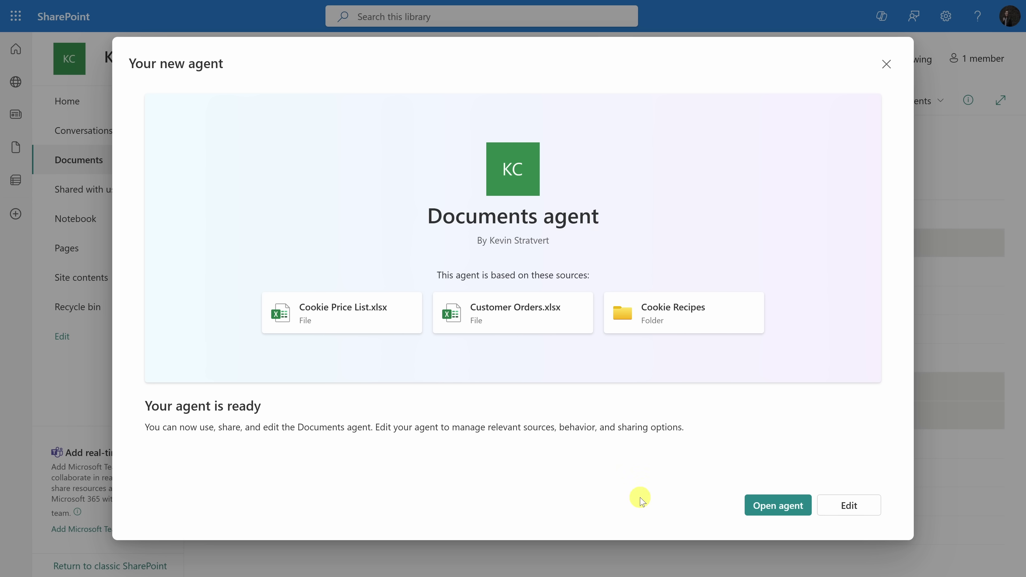
- Open the new Documents agent for editing and select its name field
click(848, 507)
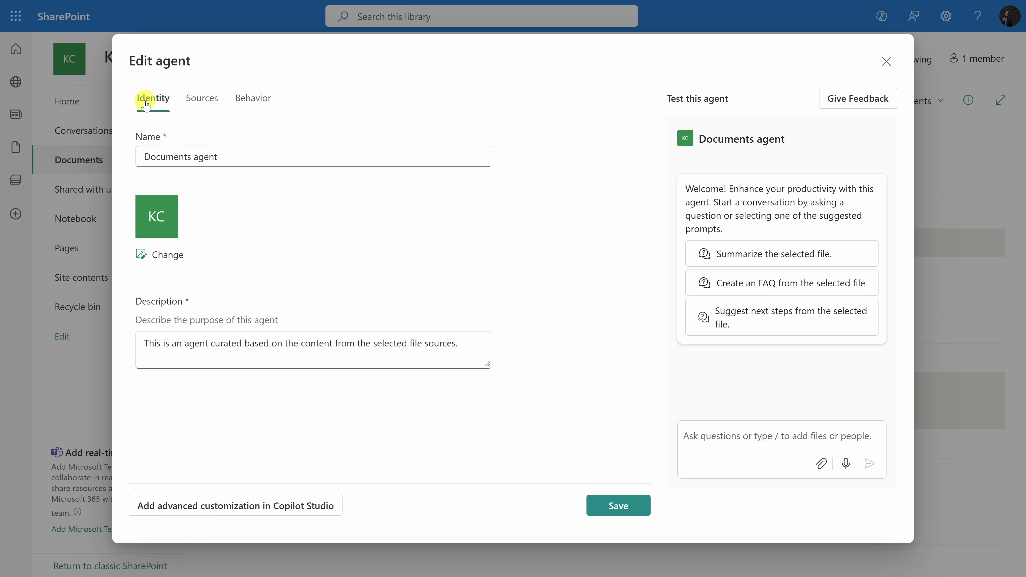
click(146, 156)
- Rename the agent 'Common Customer Questions...Answered!' and set Milk.jpeg as its picture
drag(146, 156, 243, 161)
key(ctrl+v)
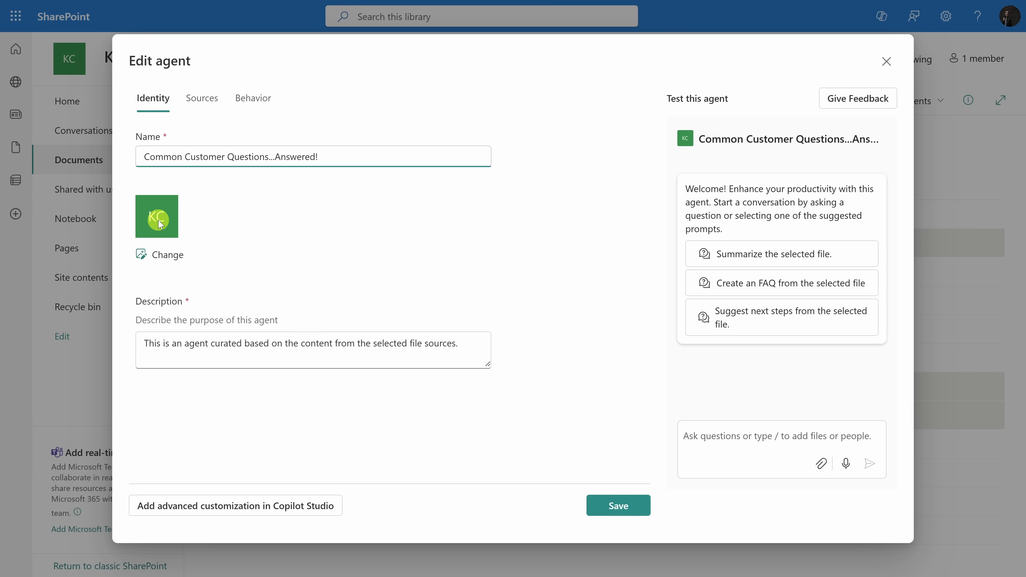
click(159, 255)
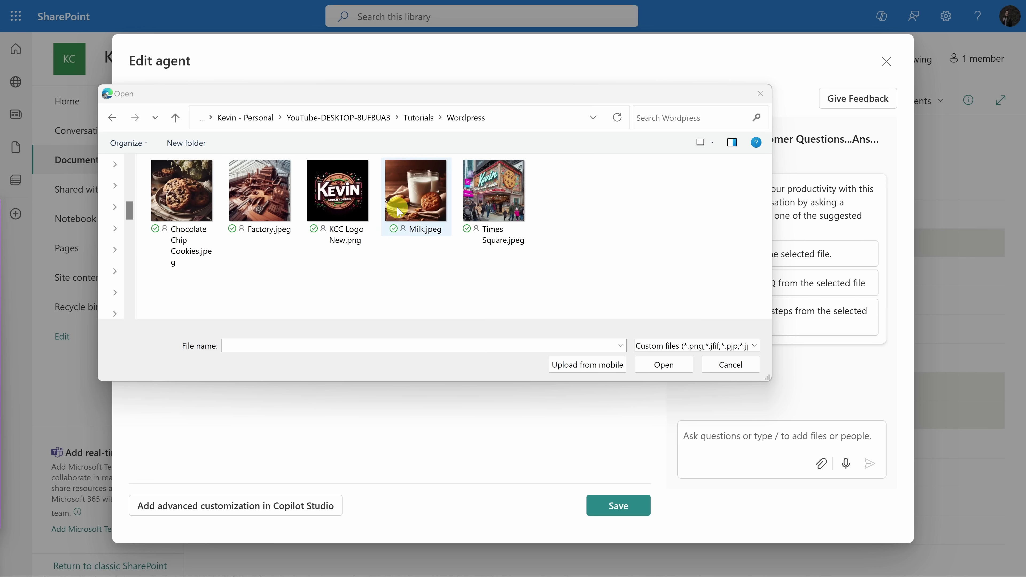
click(416, 229)
double_click(404, 199)
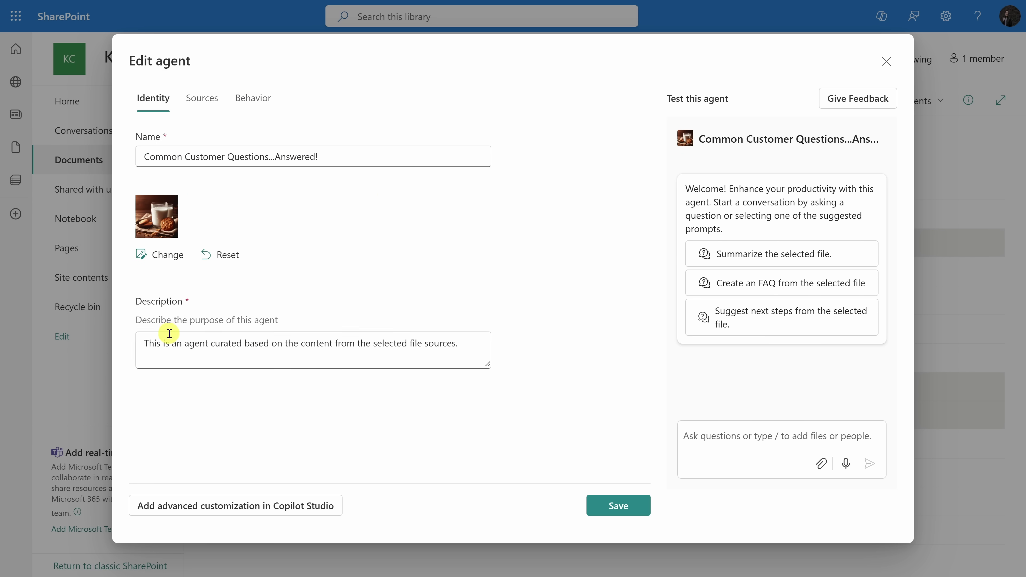
- Replace the description with text about a helpful assistant answering customer questions
click(193, 340)
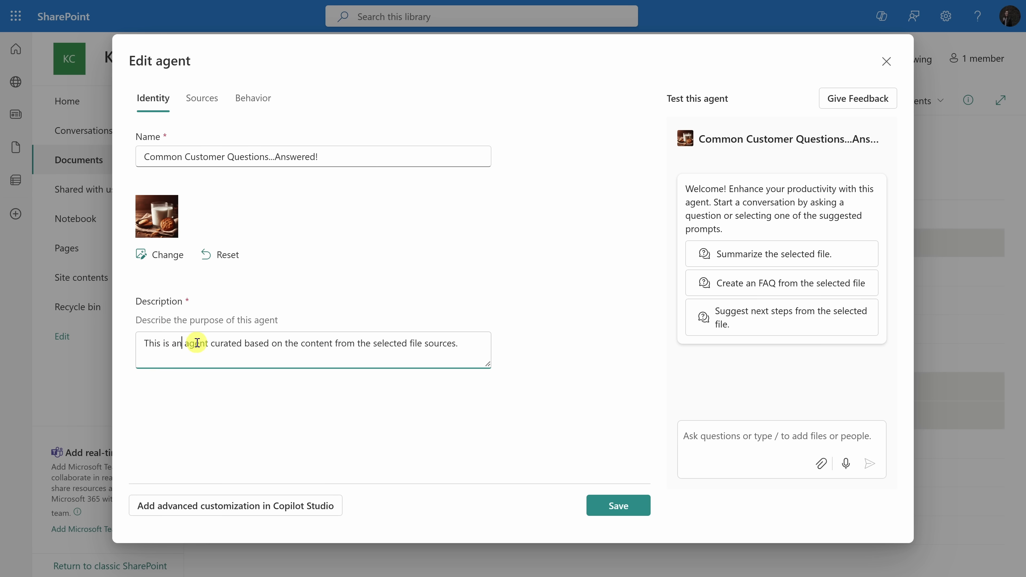
triple_click(229, 340)
key(ctrl+v)
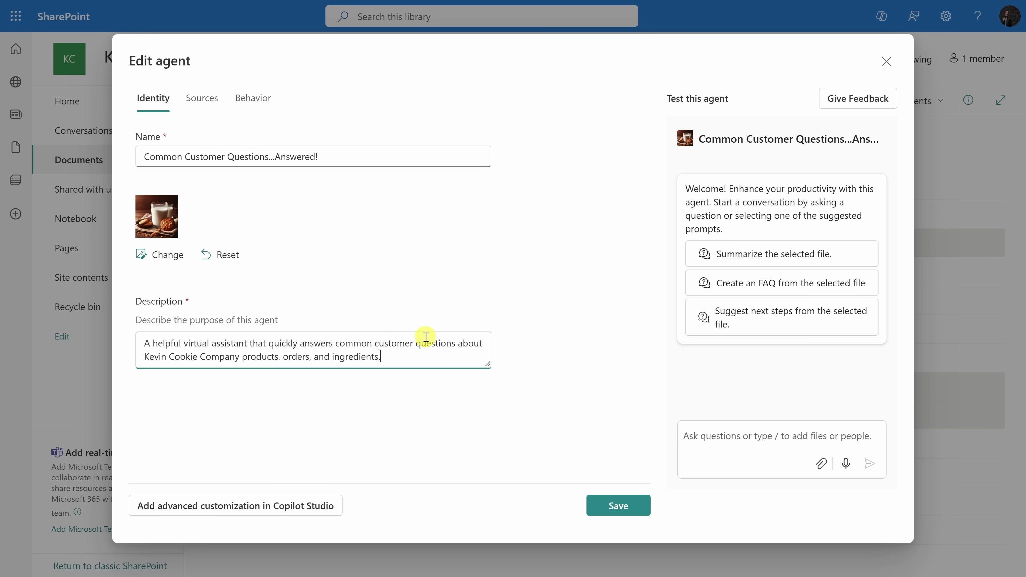
click(204, 103)
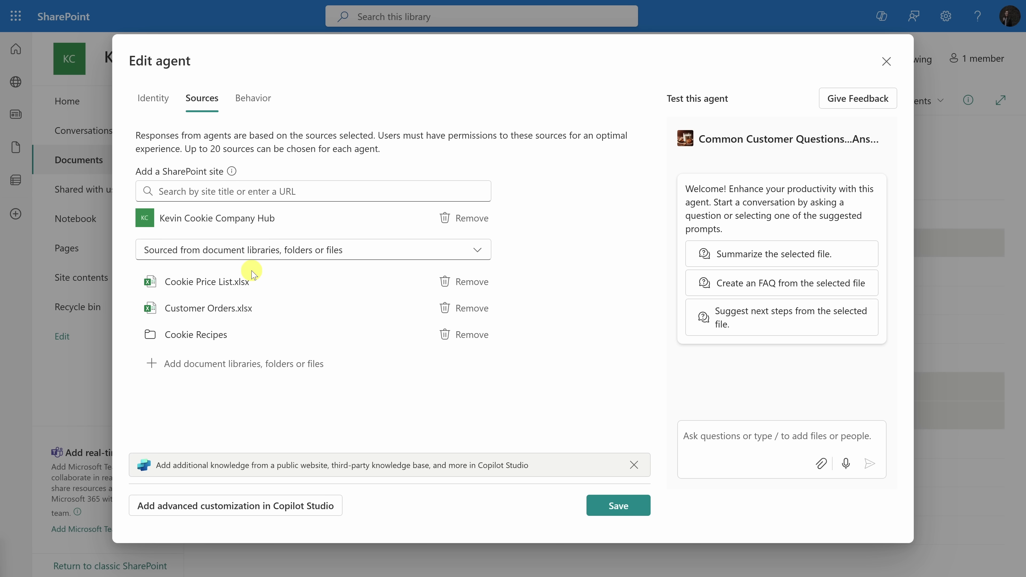
- Show the agent's Behavior settings: welcome message, starter prompts and instructions
click(249, 104)
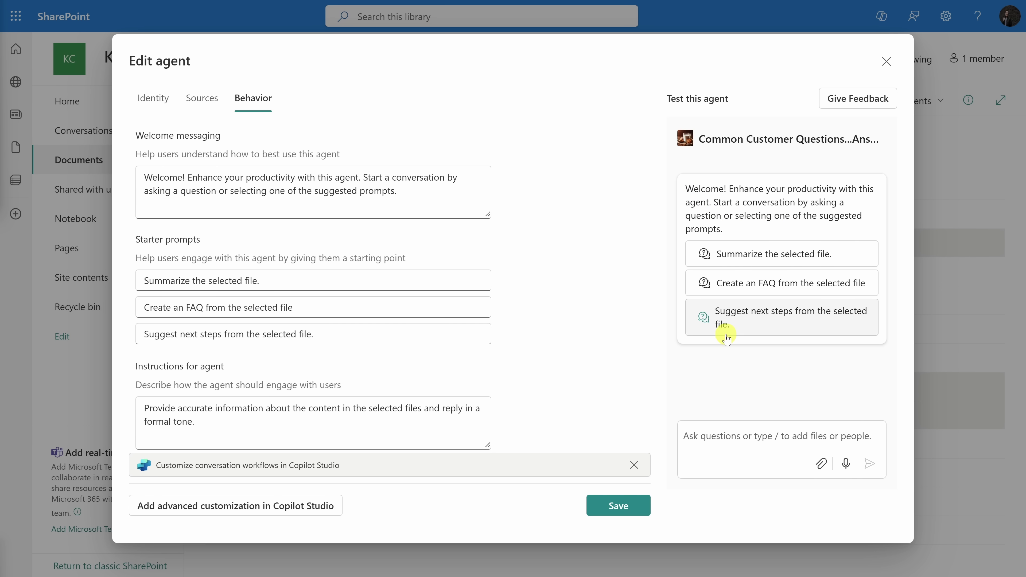
- Replace the welcome message with 'Interact with the virtual assistant by typing in questions about Kevin Cookie Company'
triple_click(435, 196)
drag(435, 196, 53, 172)
text(Interact with the virtual assistant by typing in questions about Kevin Cookie Company products, orders, or ingredients, and receive instant, accurate responses.)
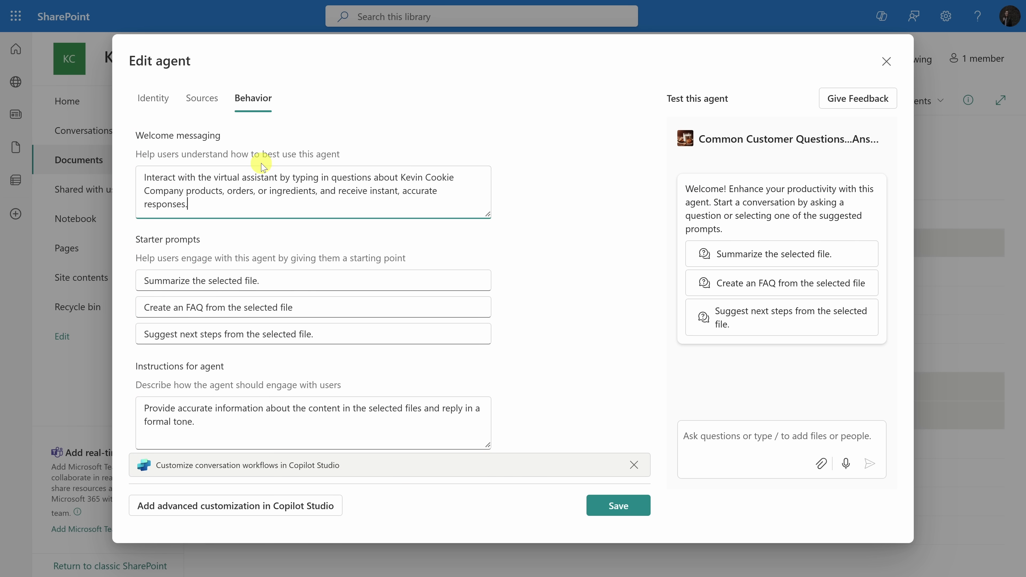
- Set the three starter prompts to questions on chocolate chip cookie price, nuts, and order status
drag(279, 281, 147, 294)
text(How much does a chocolate chip cookie cost?)
drag(304, 305, 140, 308)
text(Do any of our cookies have nuts?)
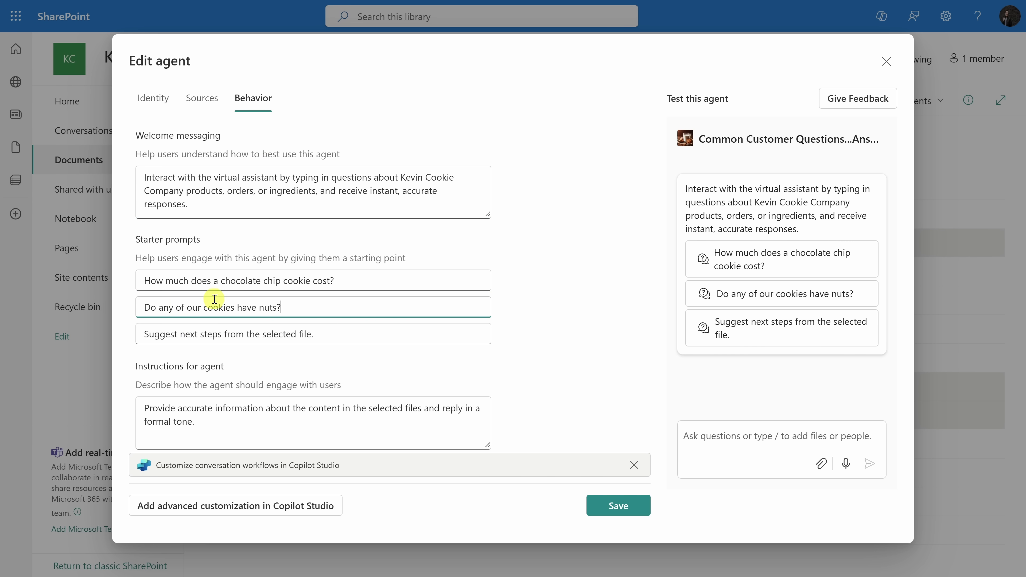
drag(339, 334, 91, 339)
text(What's the status of the cookie order?)
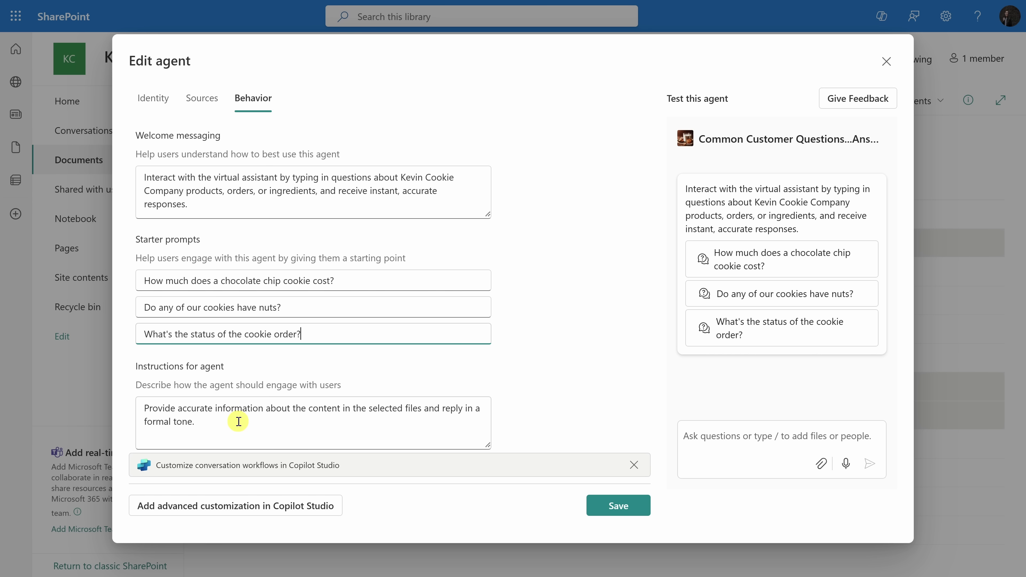
- Replace the agent's instructions with ones ending in 'casual tone', save, and close the editor
drag(243, 426, 30, 405)
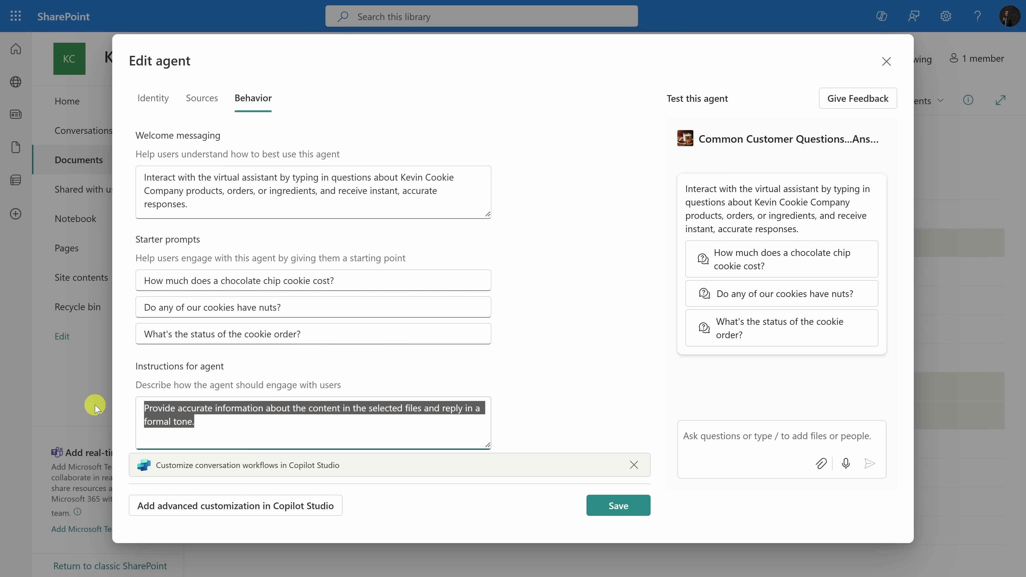
key(ctrl+v)
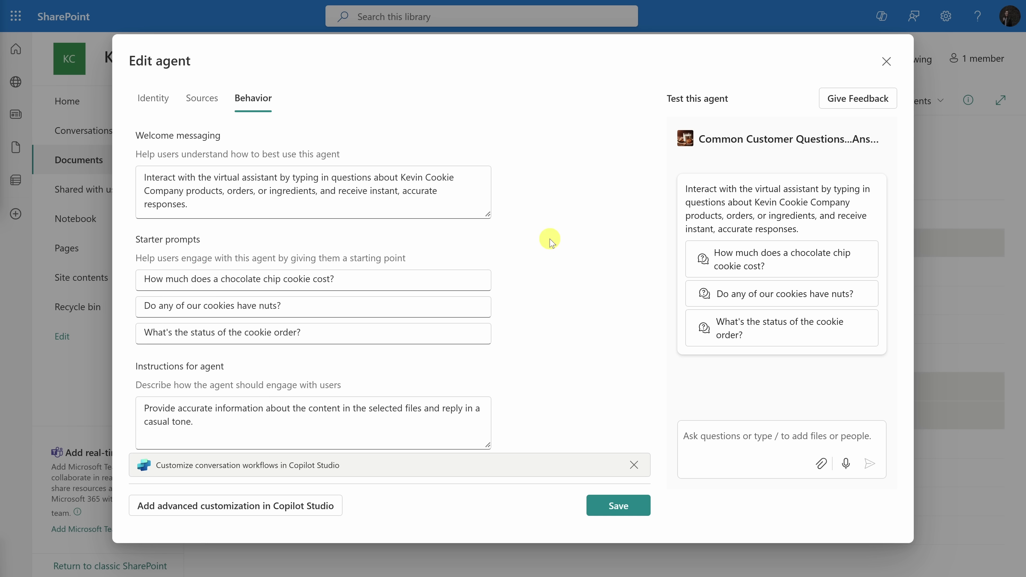
click(620, 508)
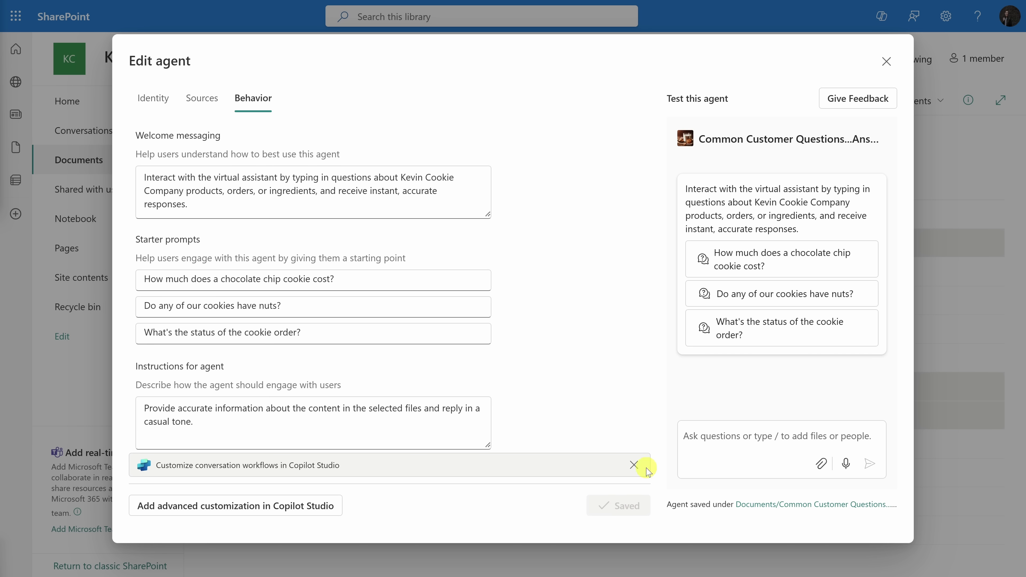
click(886, 63)
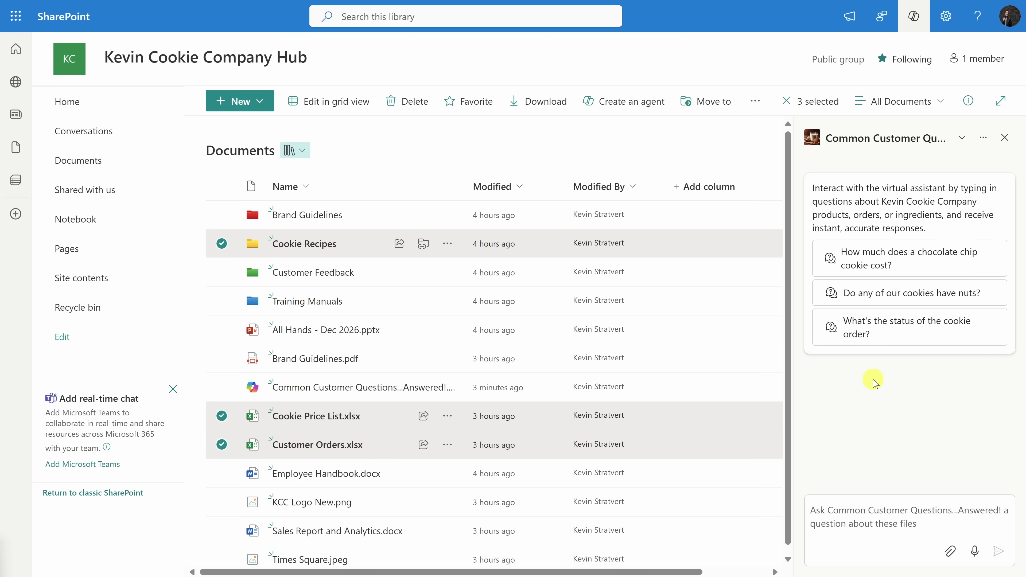
- Ask the agent 'Do any of our cookies have nuts?' and get the Peanut Butter answer citing Cookie Price List.xlsx
click(962, 138)
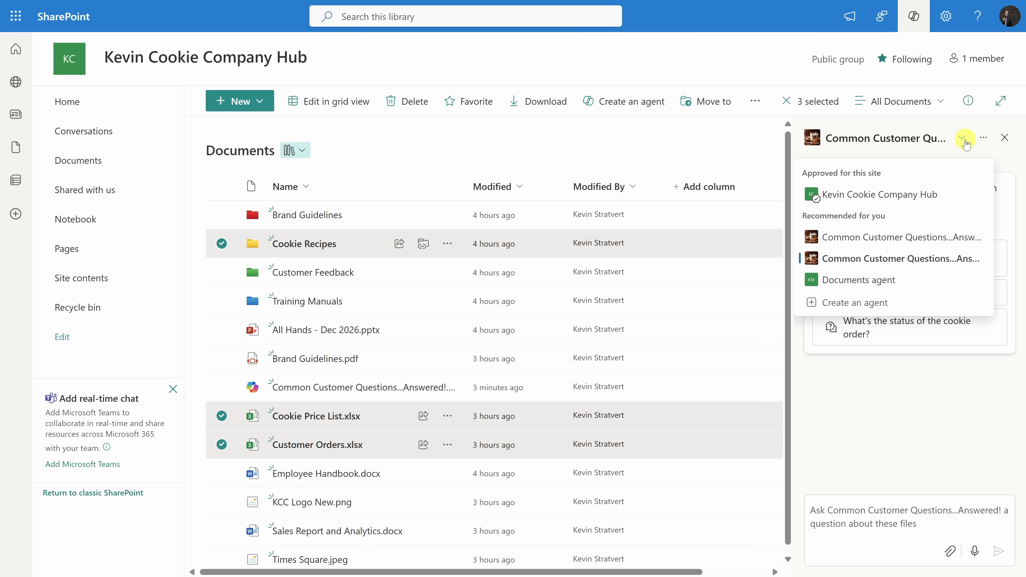
click(965, 142)
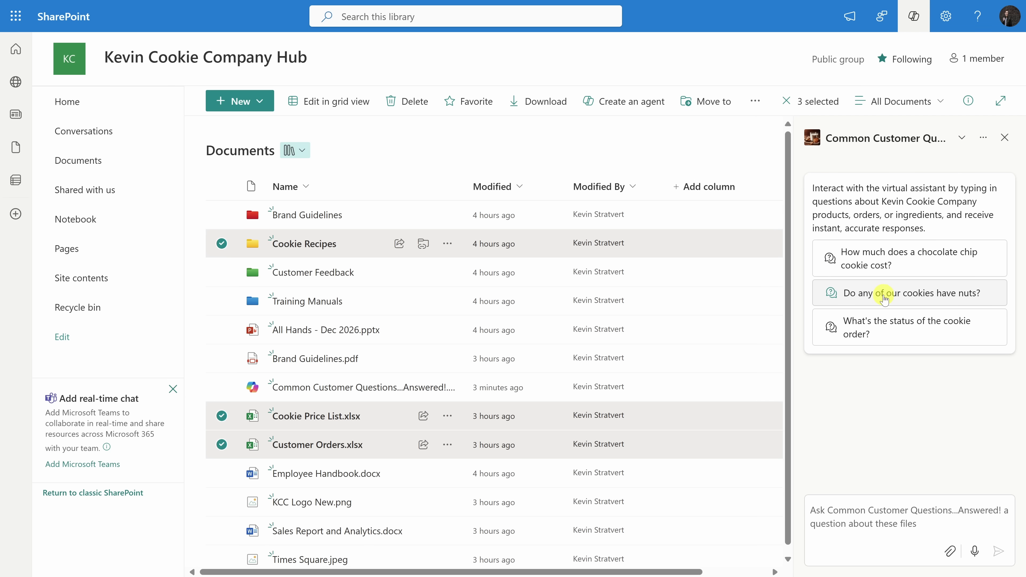
click(886, 294)
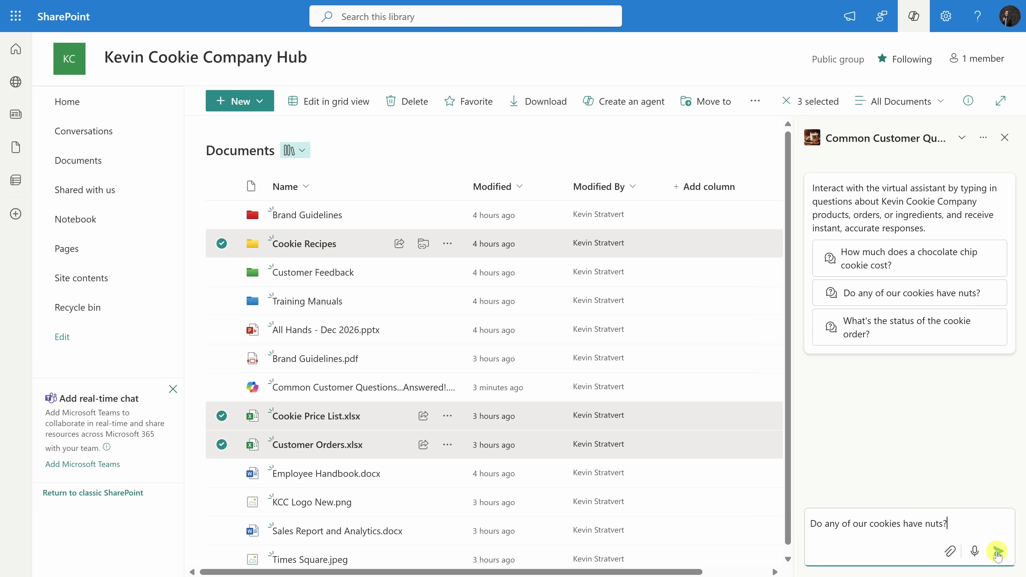
click(997, 553)
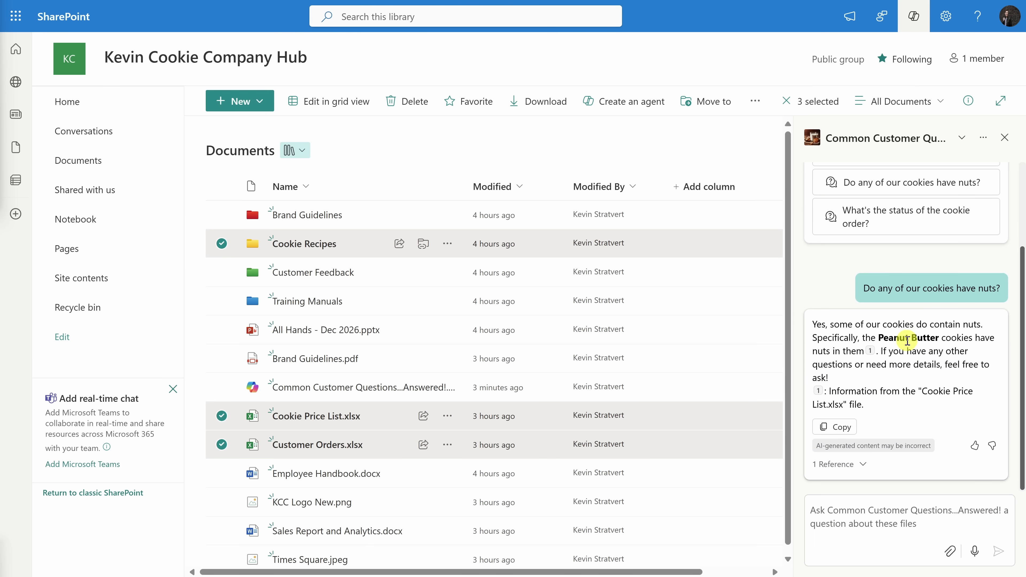
mouse_move(870, 351)
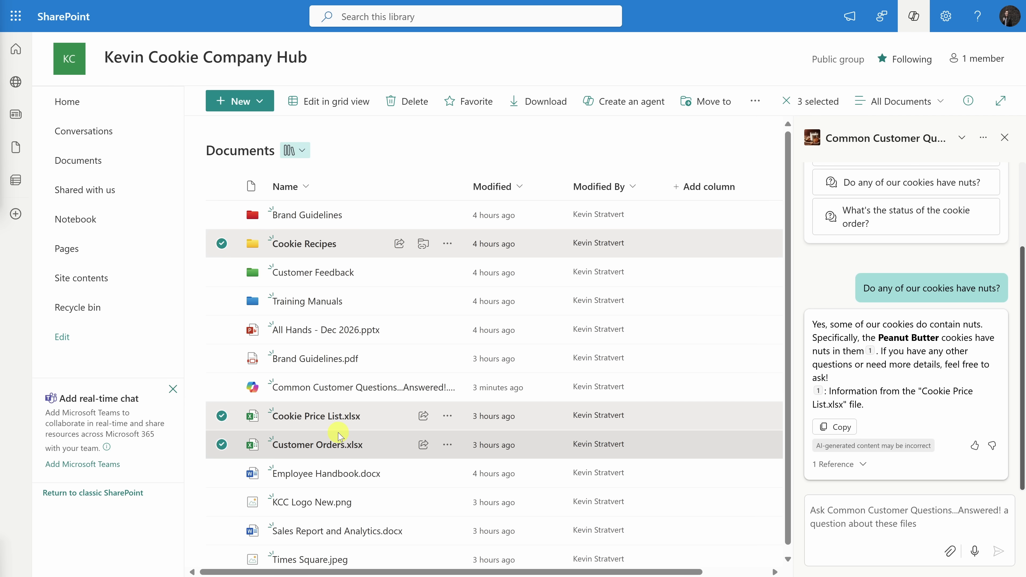
mouse_move(285, 391)
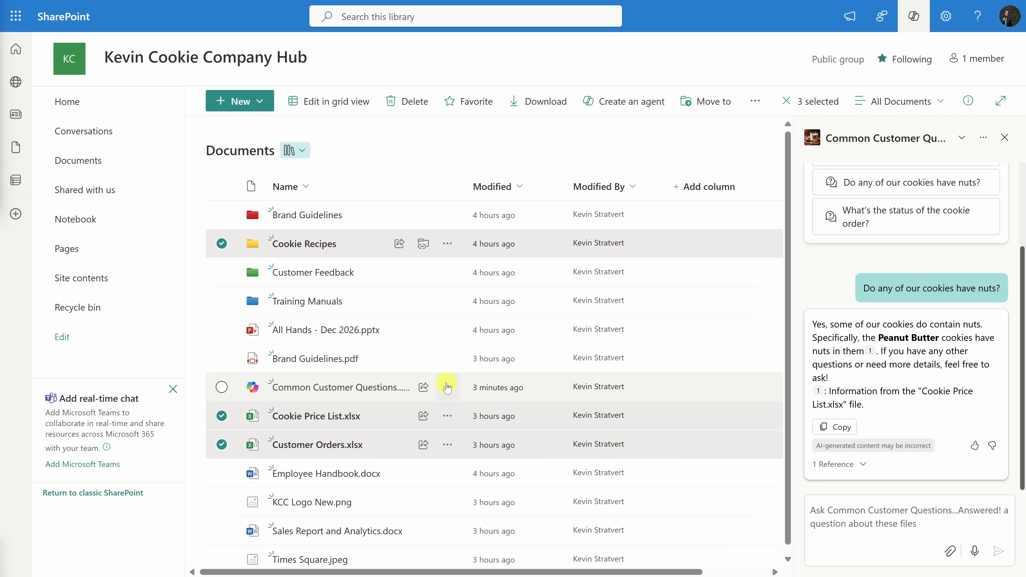
click(448, 388)
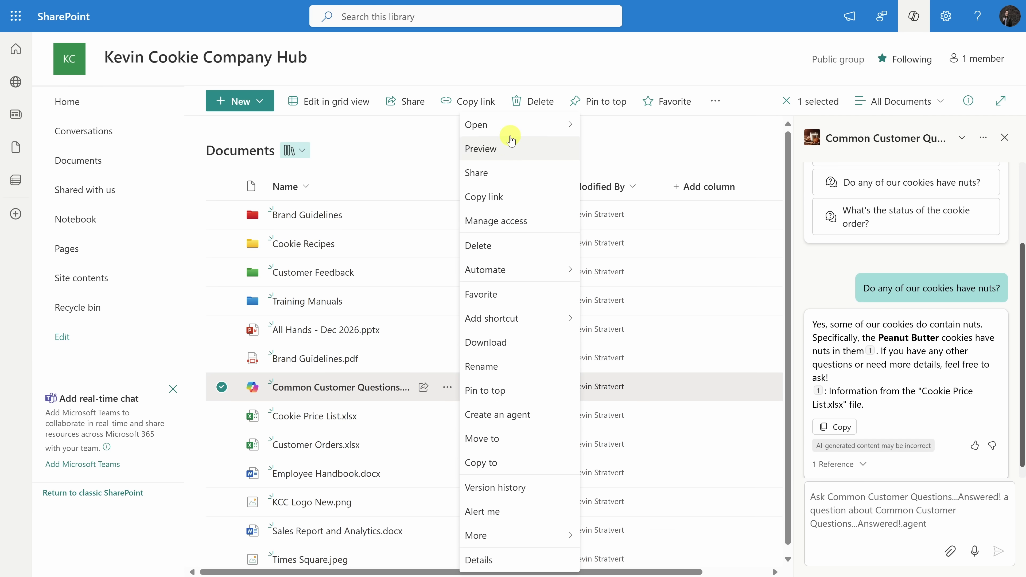
- Copy the agent's link for Teams from the agent chat pane's more-options menu
mouse_move(475, 323)
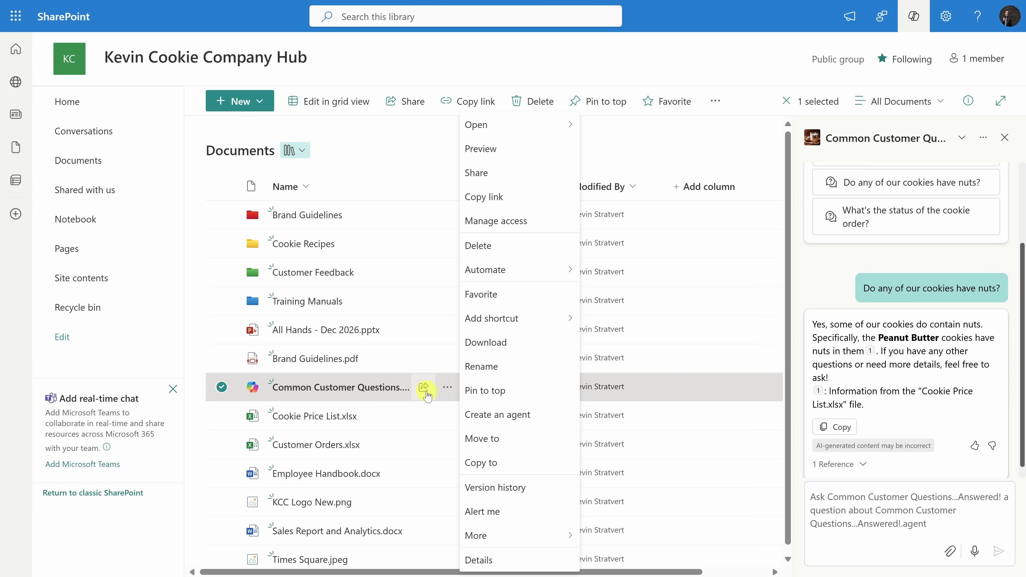
click(423, 387)
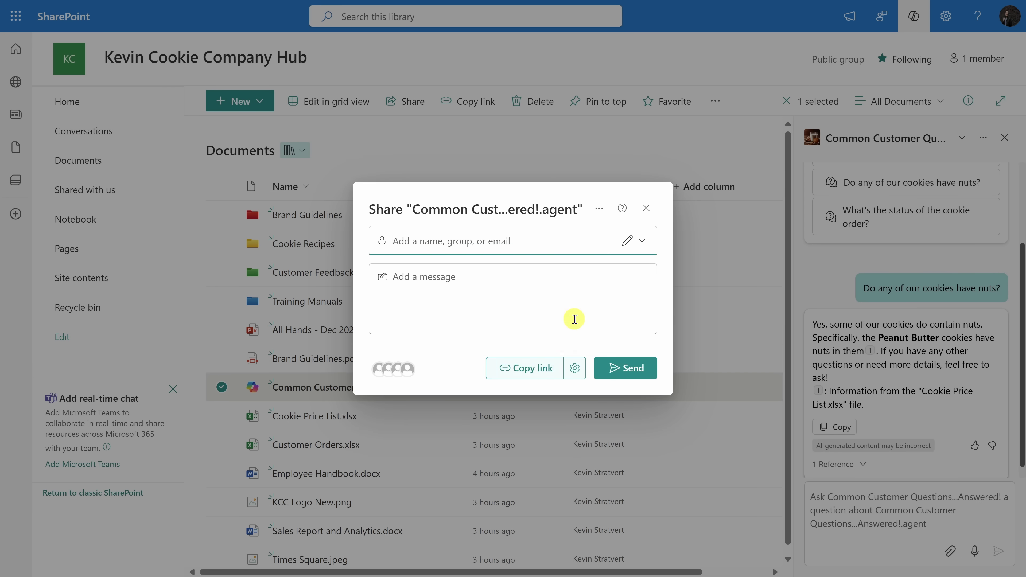
click(646, 208)
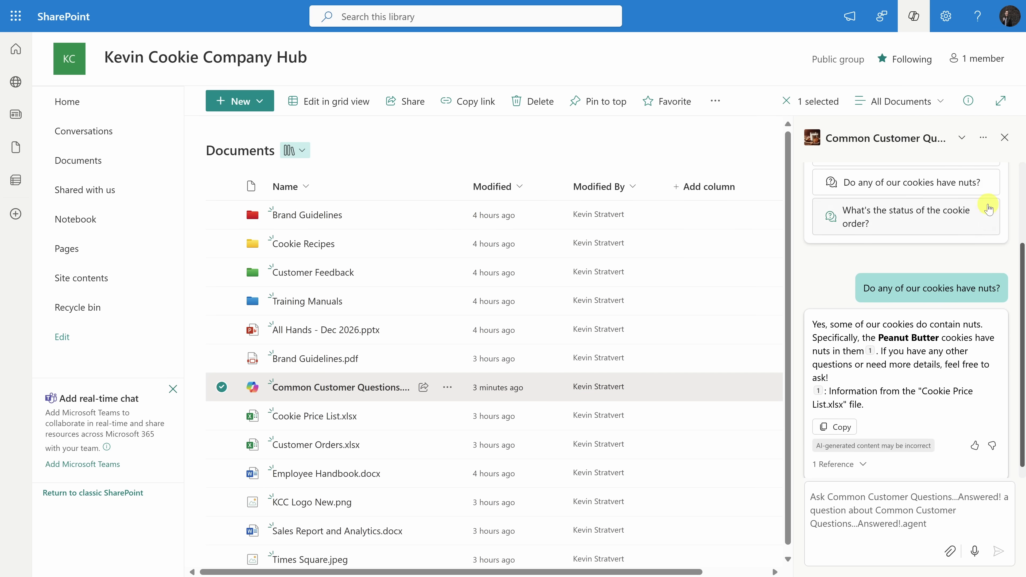
click(983, 138)
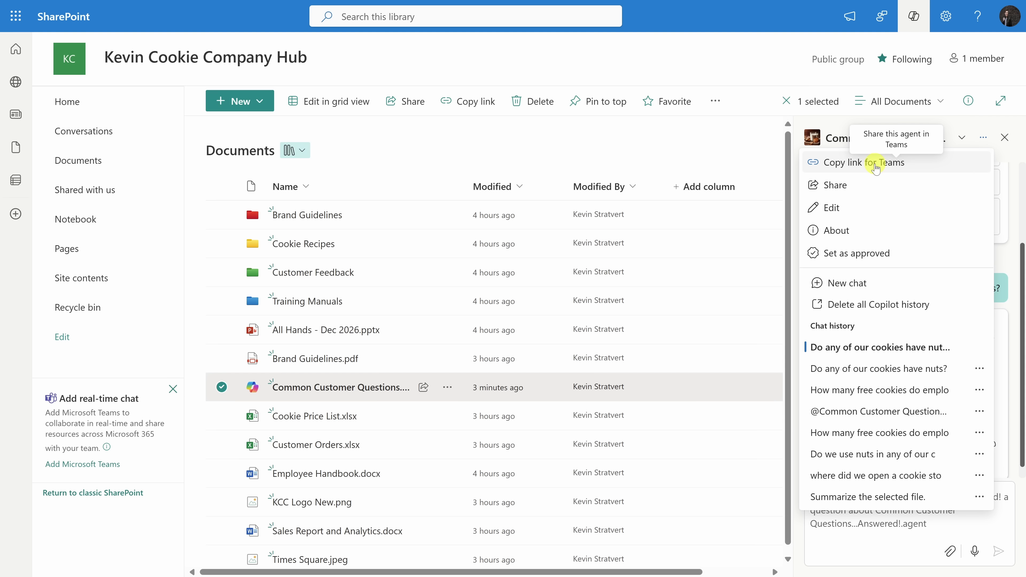
click(876, 164)
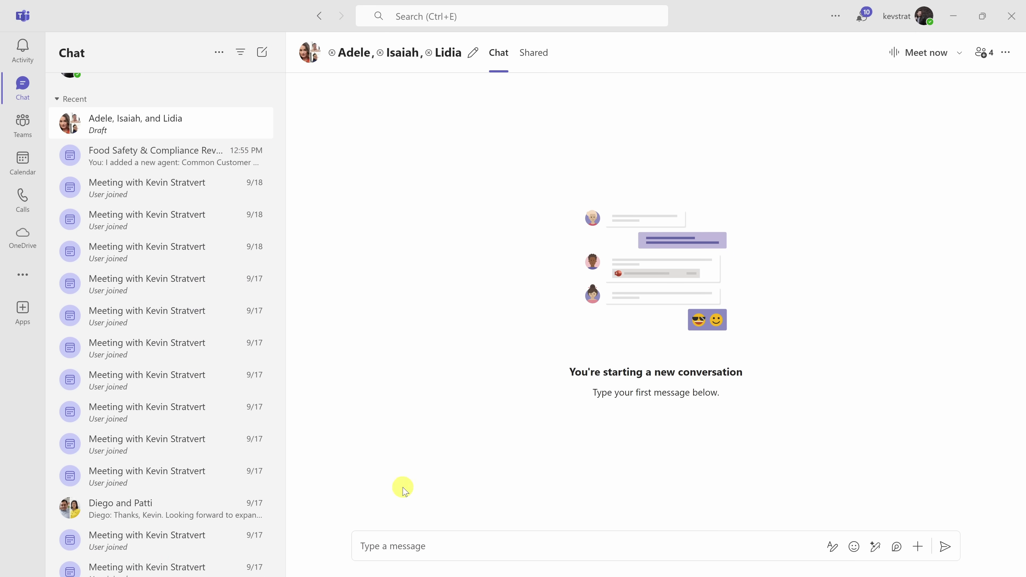
- Post 'Hey Team! I created a new agent…' with the pasted agent link, then add the agent to the chat
click(416, 544)
text(Hey Team! I created a new agent that will help answer questions about our products, orders, and ingredients. Give it a try!)
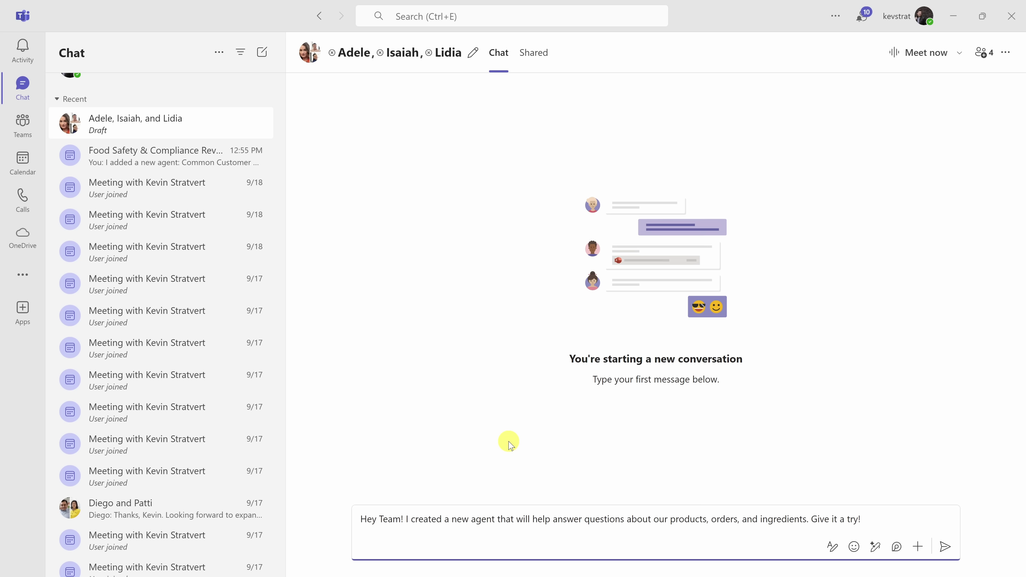
key(ctrl+v)
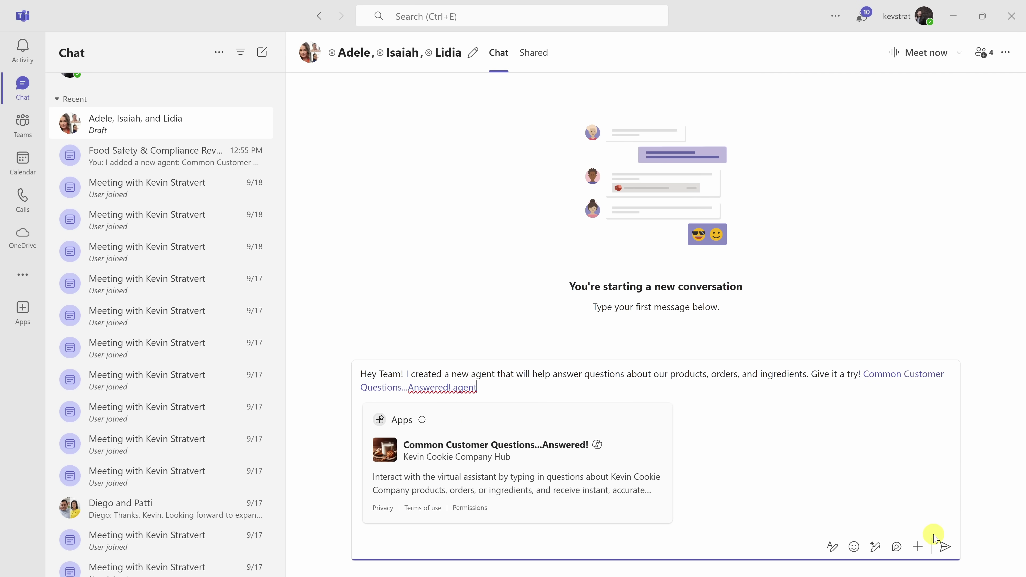
click(946, 548)
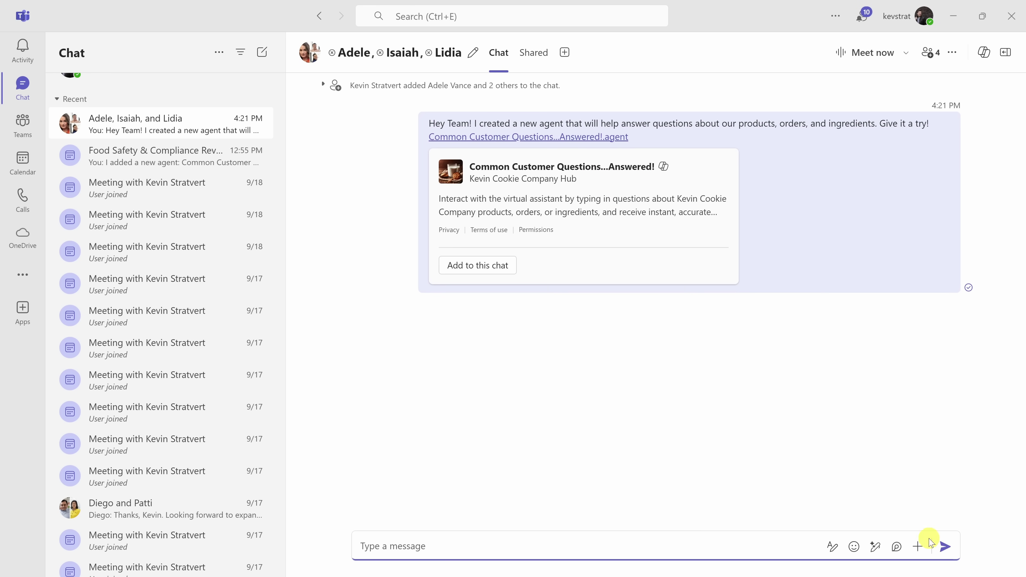
click(489, 274)
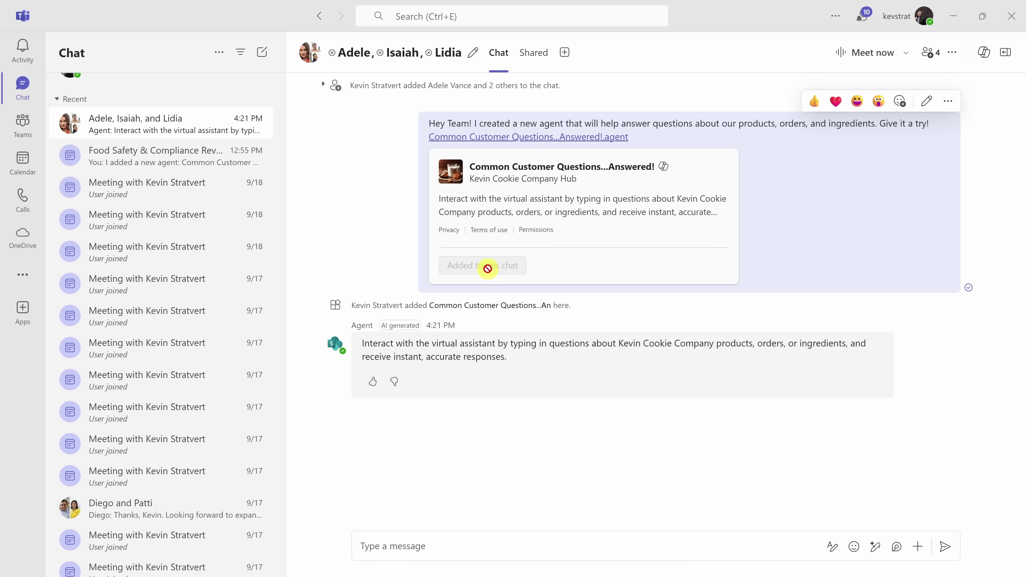
click(413, 545)
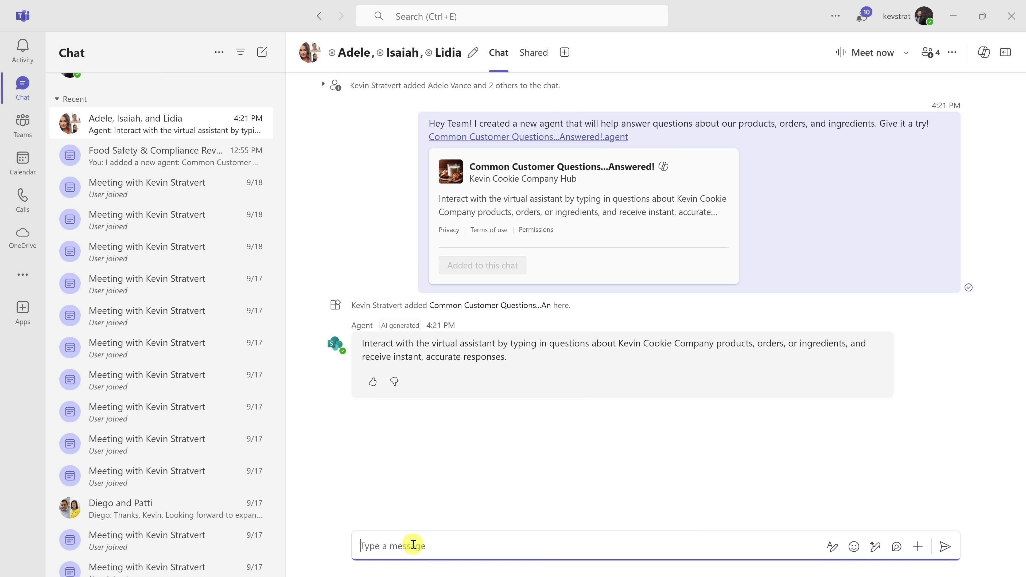
text(@co)
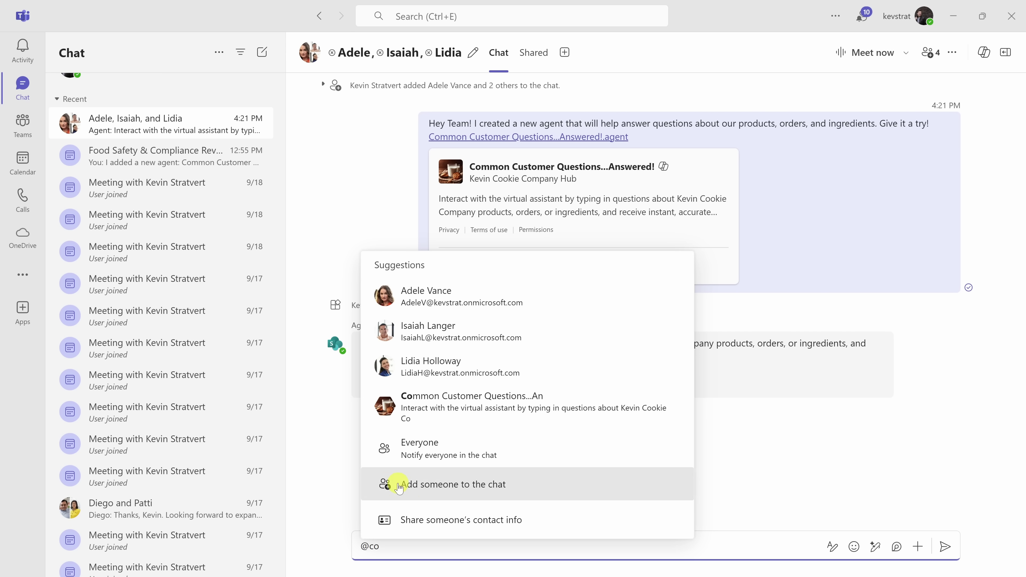
click(439, 409)
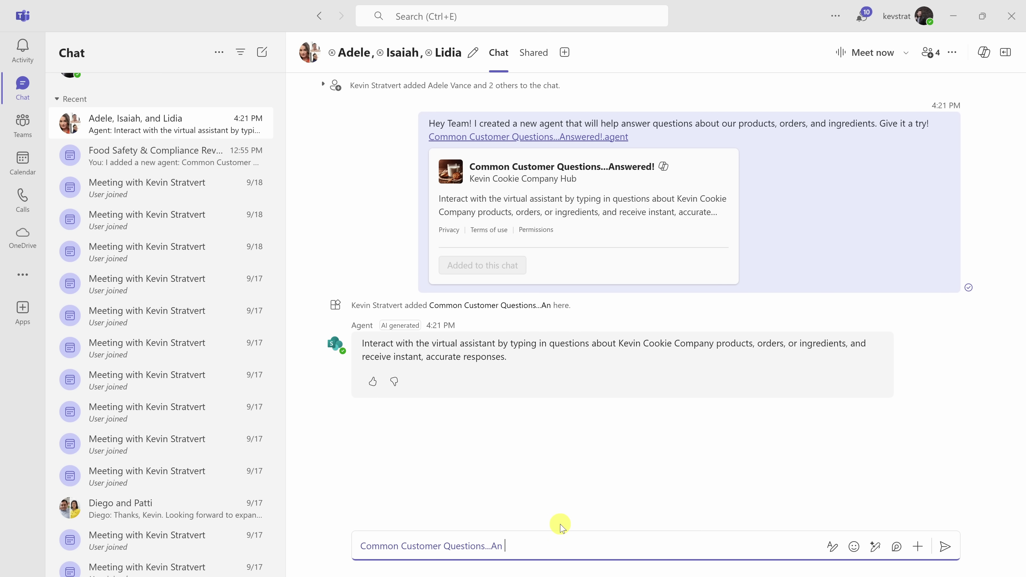
key(ctrl+v)
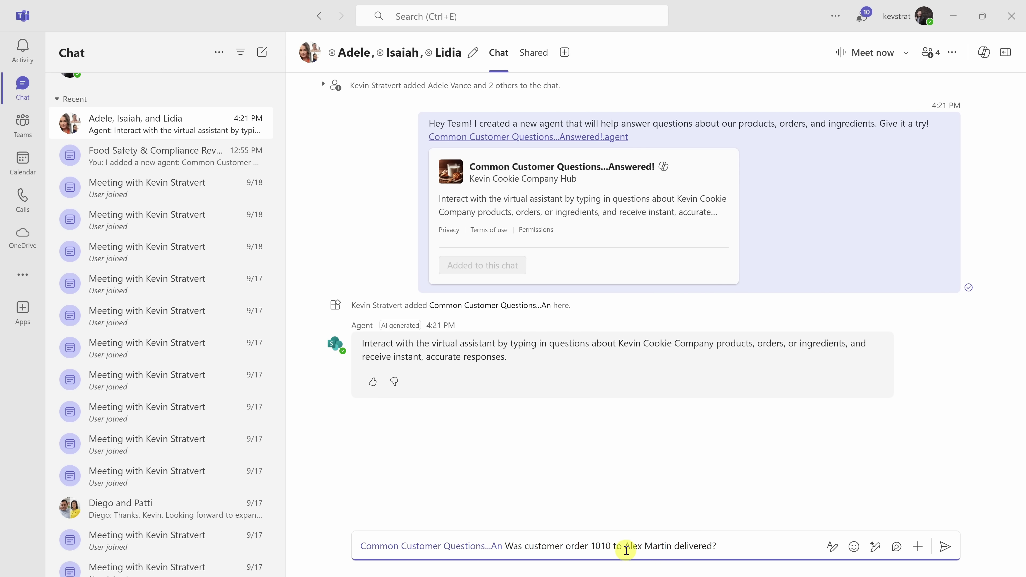
click(946, 548)
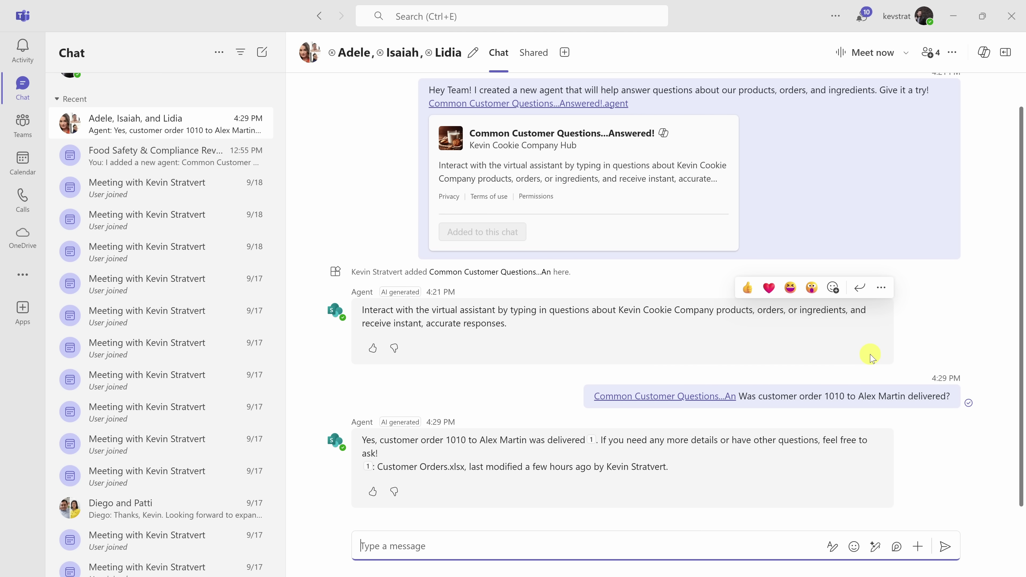
mouse_move(591, 442)
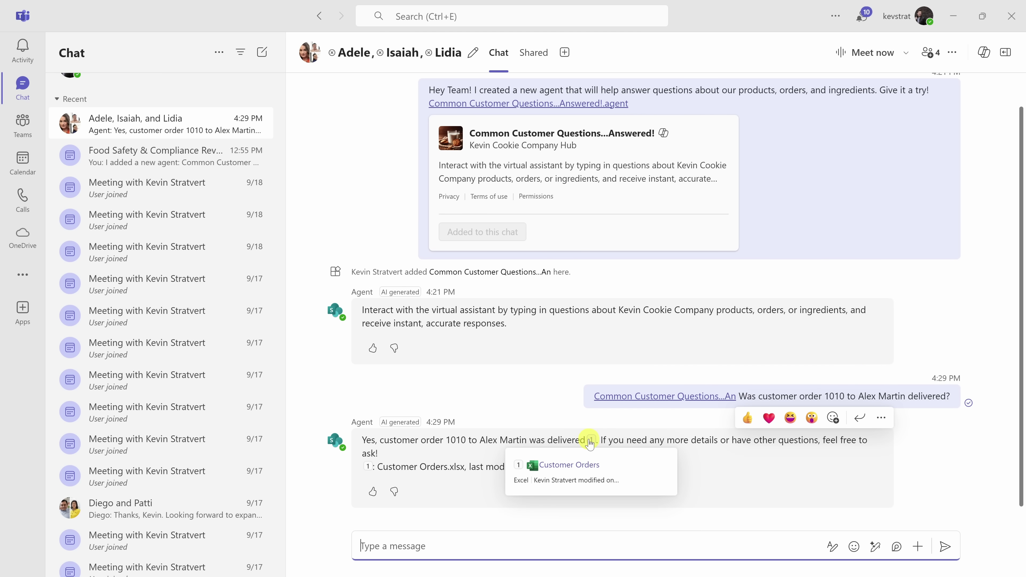